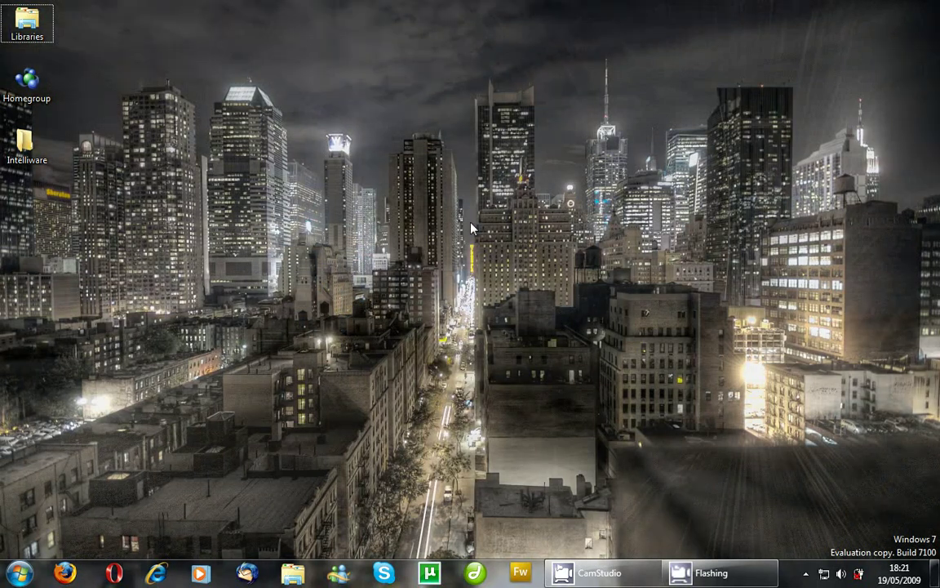
Step: View the display's screen resolution settings from the desktop, then close them without changes
right_click(454, 188)
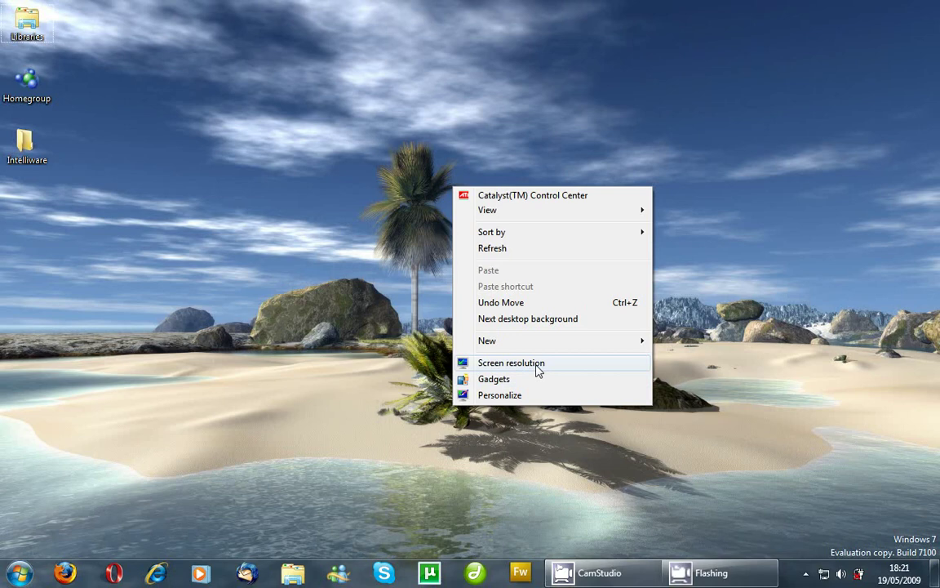
click(538, 367)
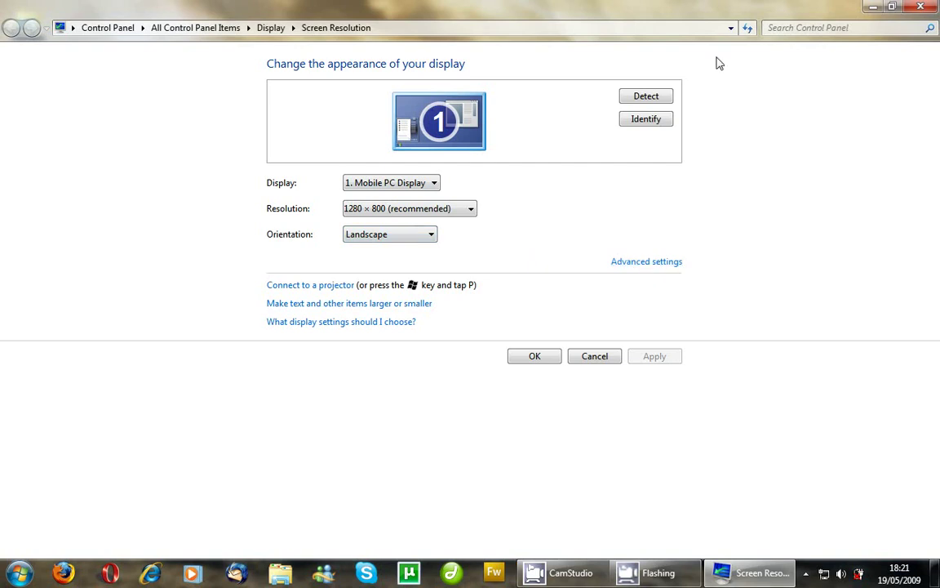
click(926, 7)
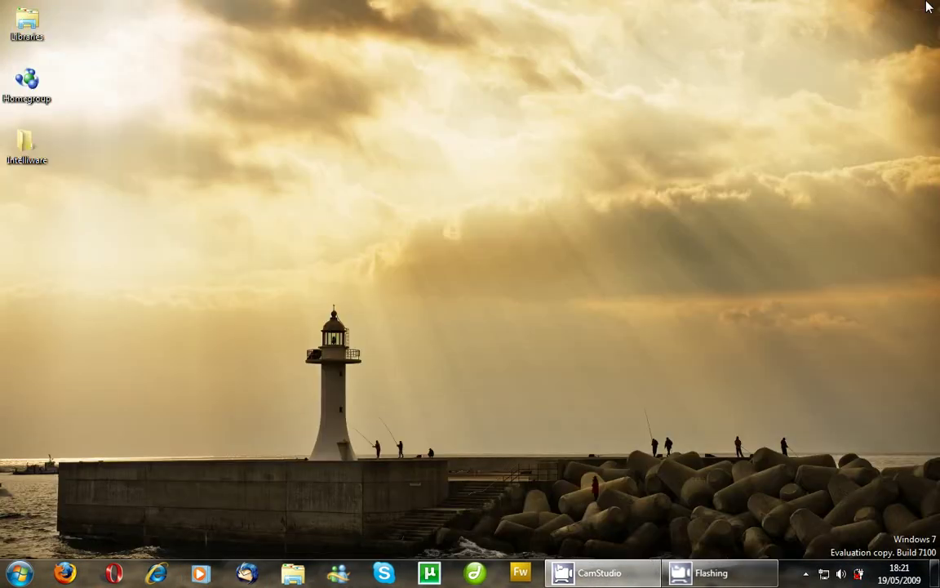
Step: Examine the personalization themes and the desktop background slide show settings, then close them without saving
right_click(567, 117)
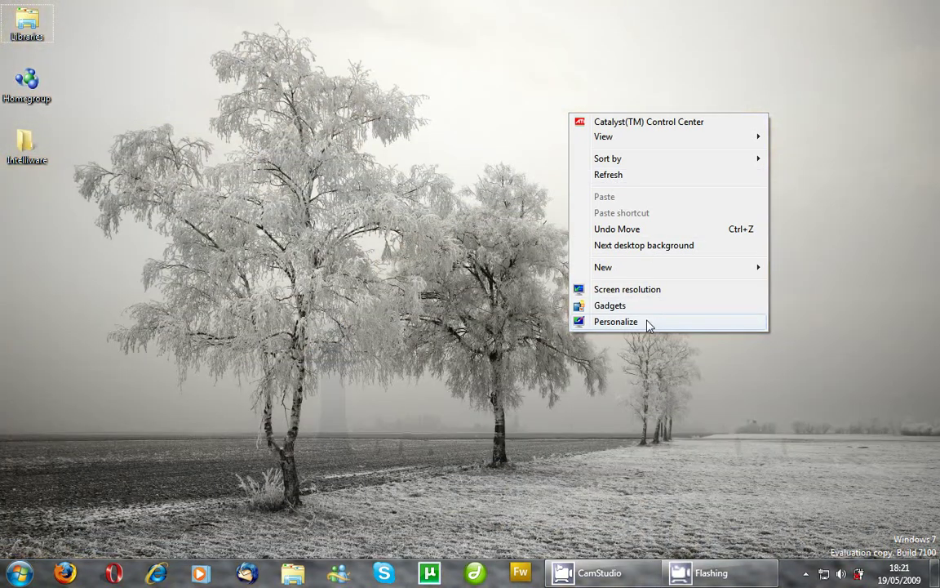
click(646, 324)
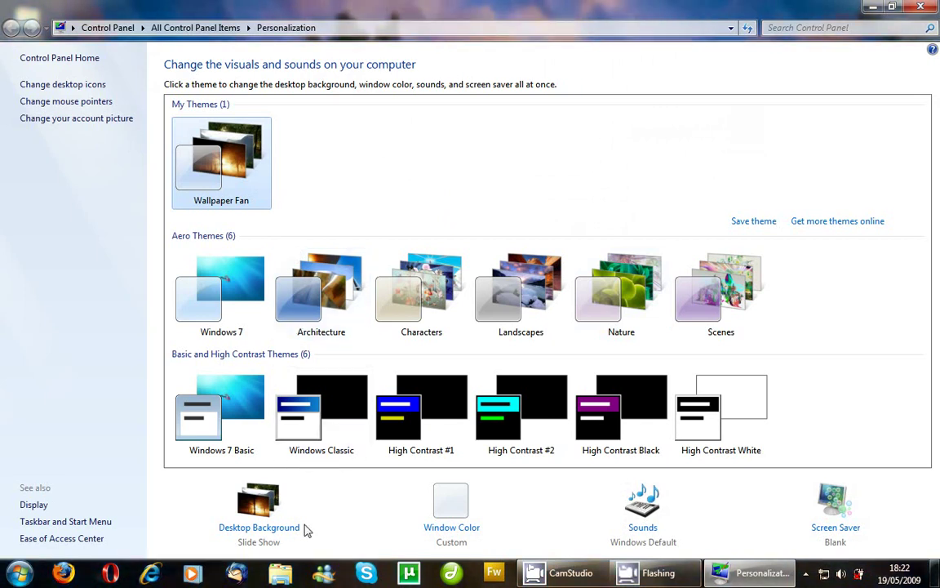
click(258, 528)
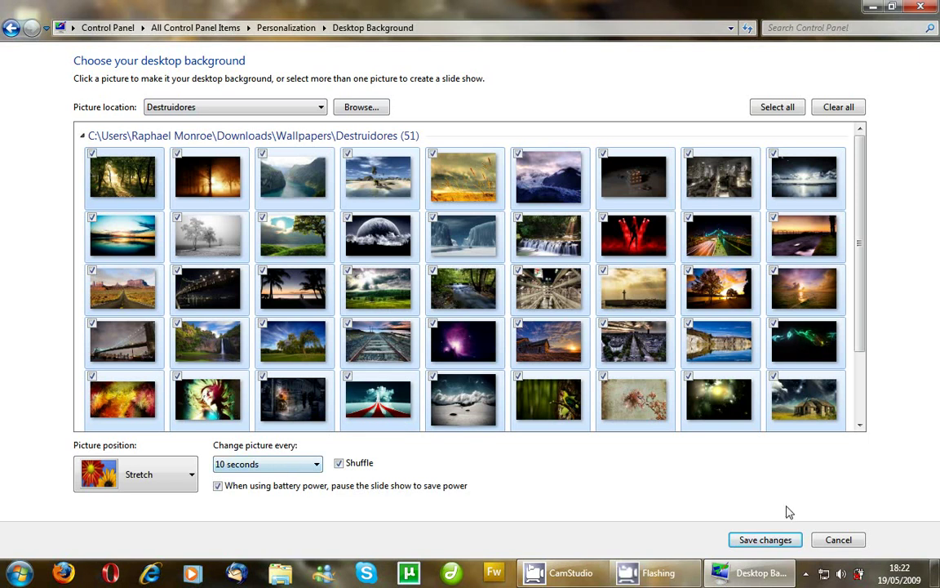
click(829, 541)
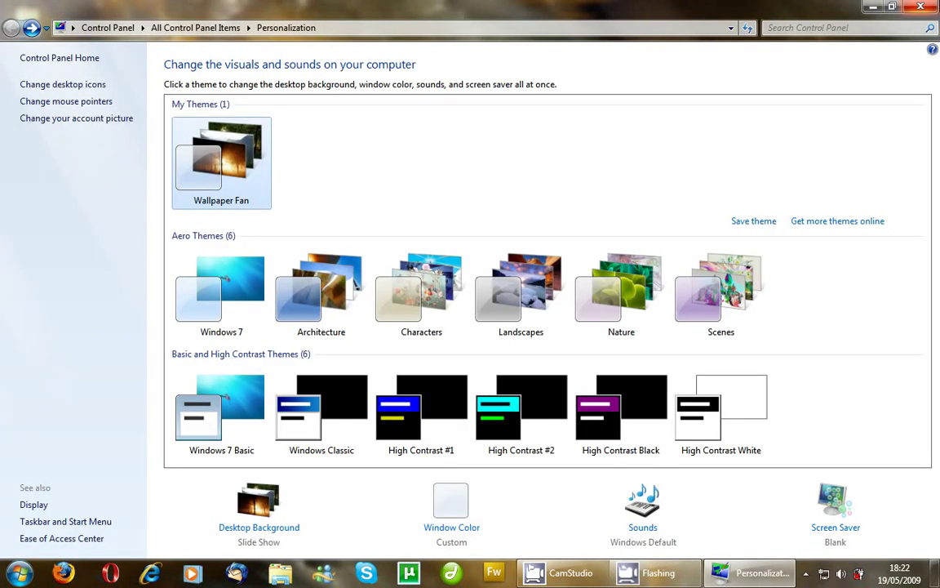
click(920, 7)
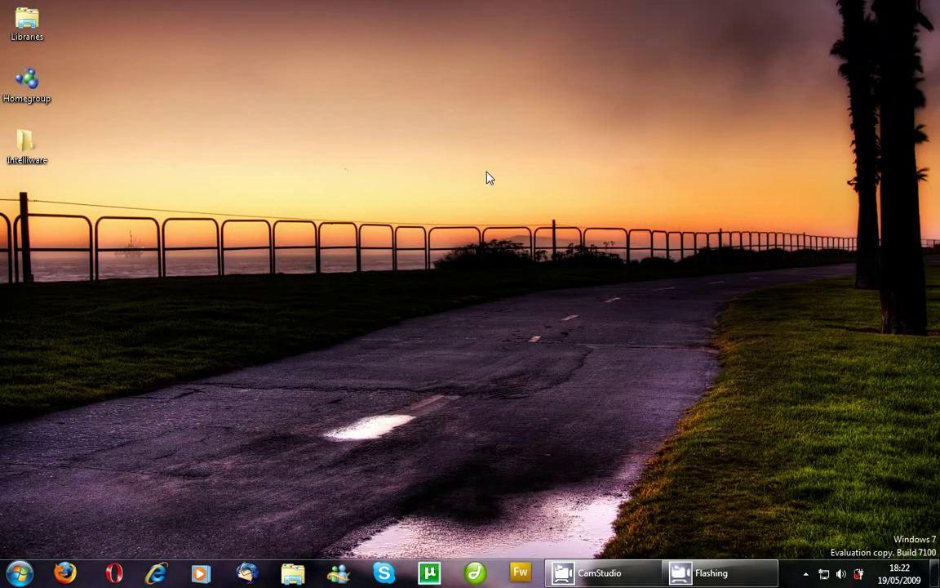
Step: Open the Action Center from the hidden notification icons and expand its Security and Maintenance sections
click(806, 574)
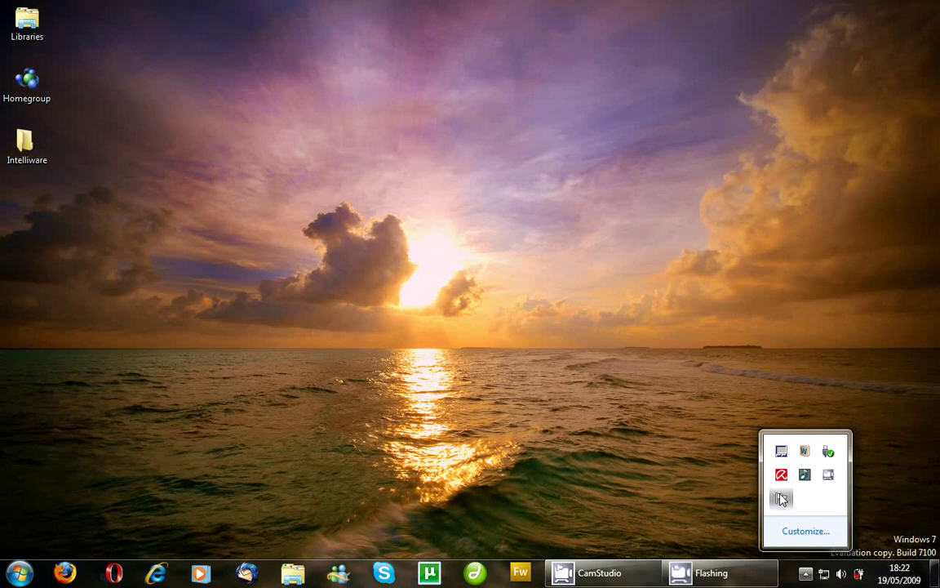
click(781, 498)
click(775, 459)
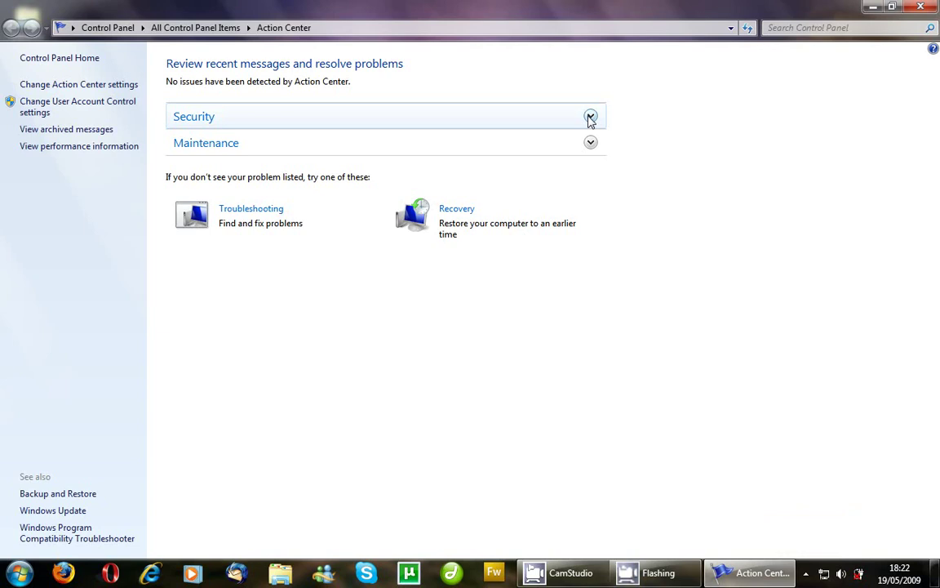
click(590, 118)
scroll(517, 323, down, 2)
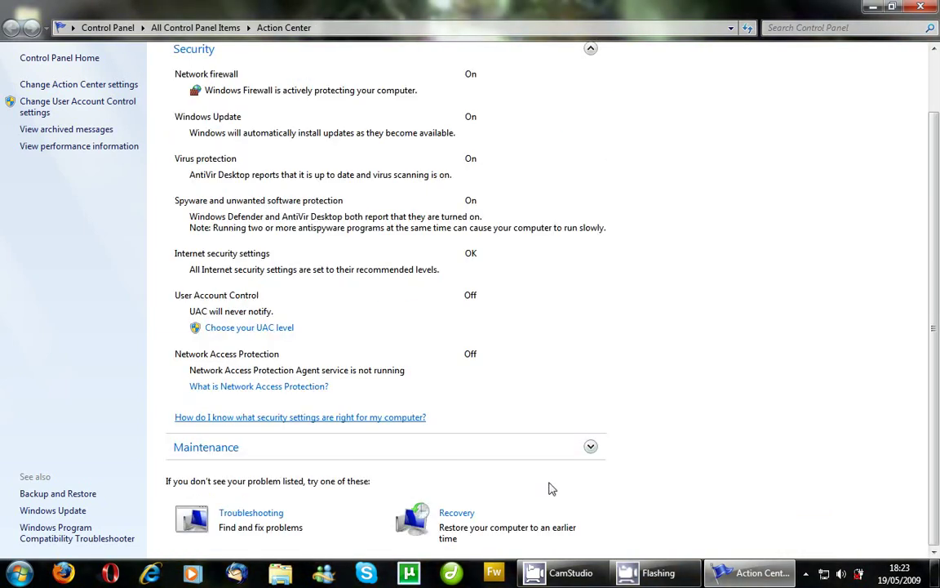
click(573, 446)
Step: Review the security and maintenance statuses in the Action Center, then close it
scroll(504, 331, up, 2)
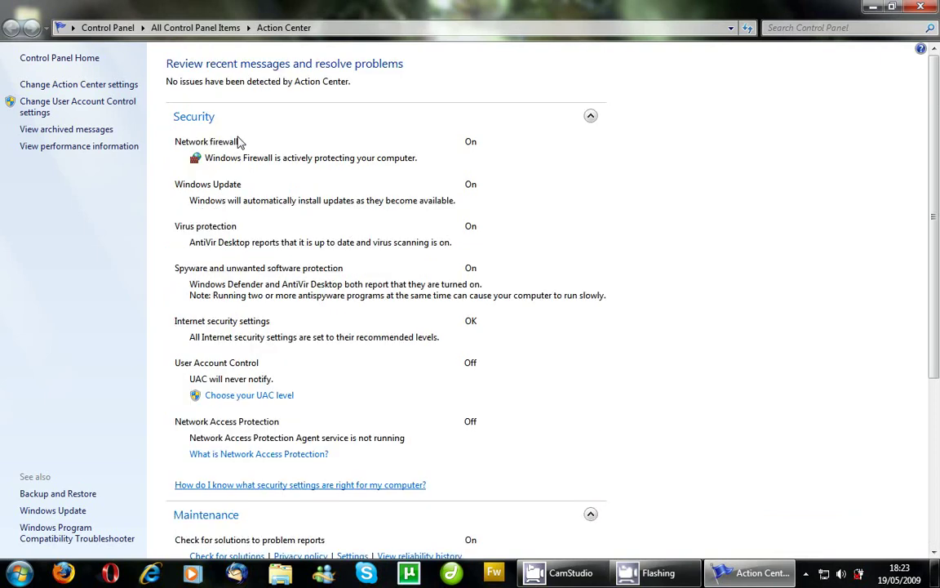
scroll(273, 325, down, 1)
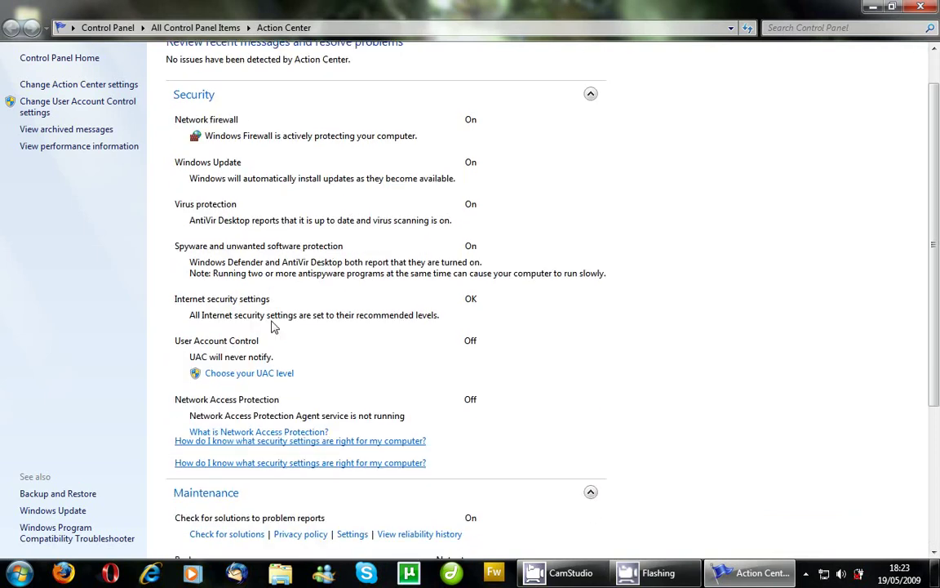
scroll(274, 325, down, 2)
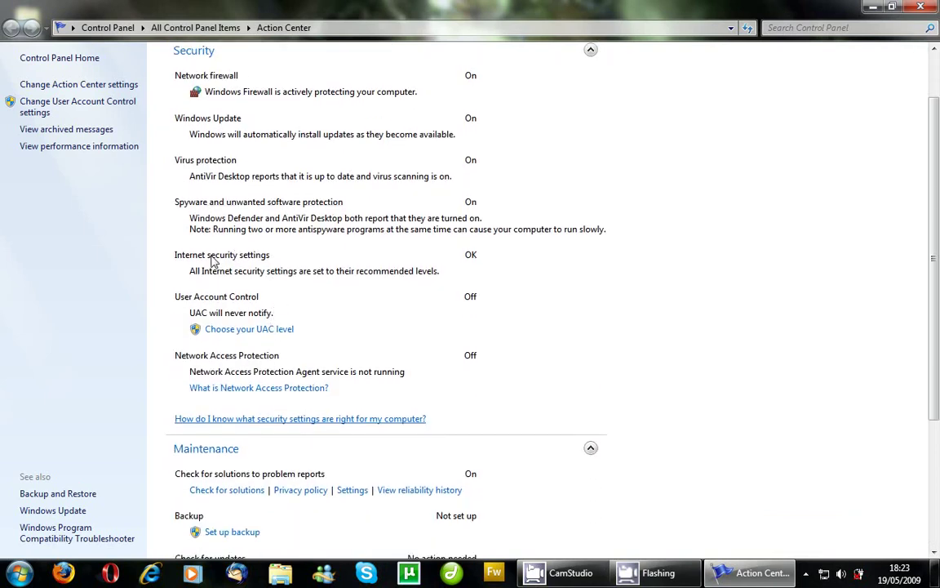
scroll(245, 261, down, 3)
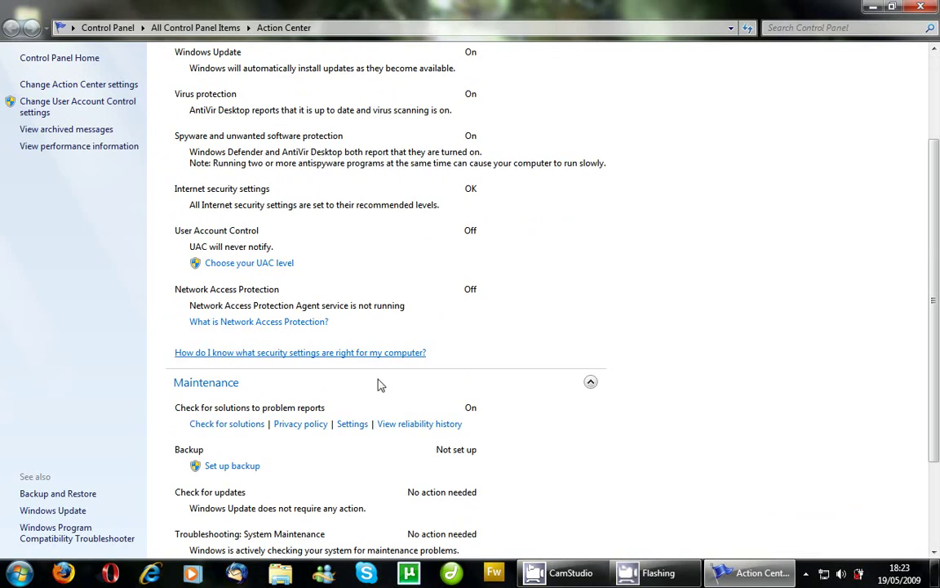
scroll(351, 373, down, 3)
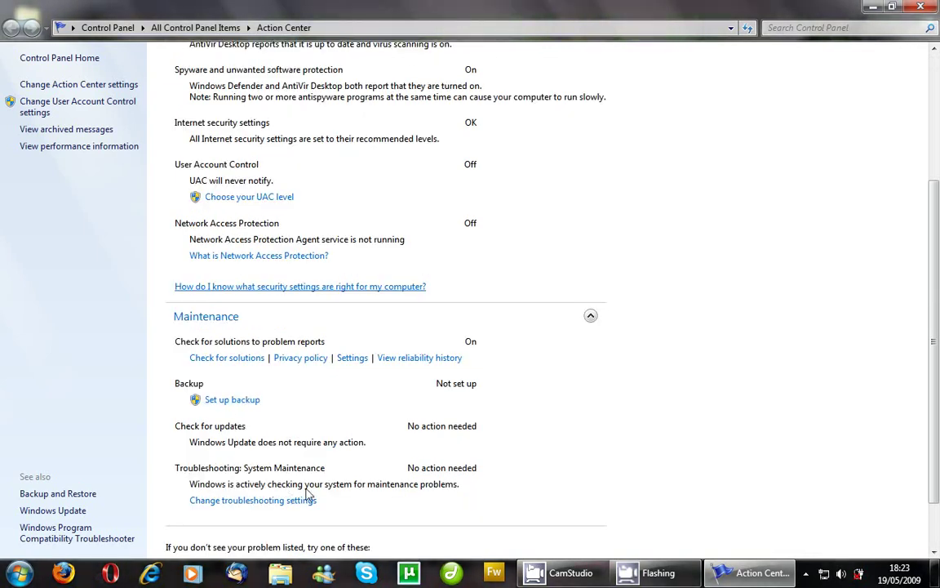
click(924, 6)
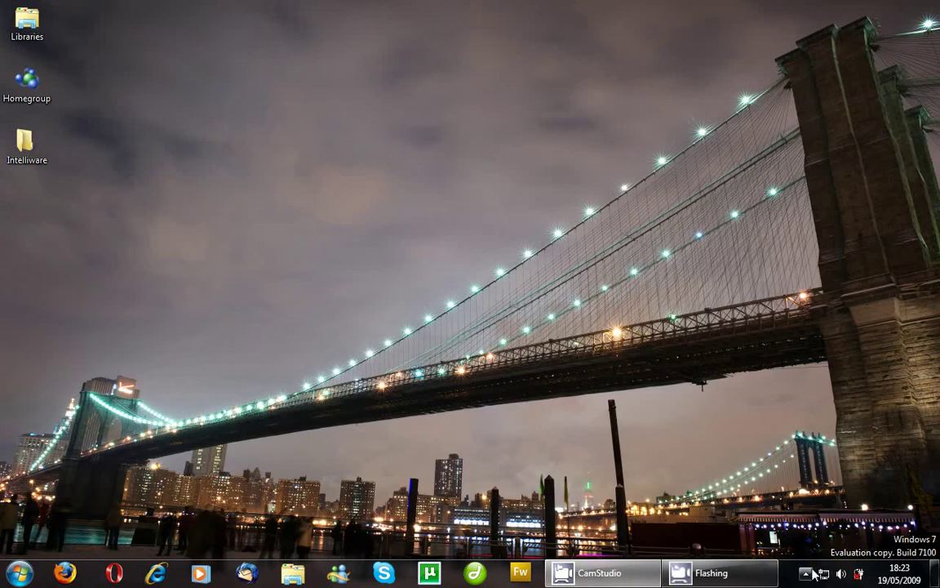
Step: View the notification area icon settings and the behavior options for the Network icon, then close them unchanged
click(805, 573)
click(805, 531)
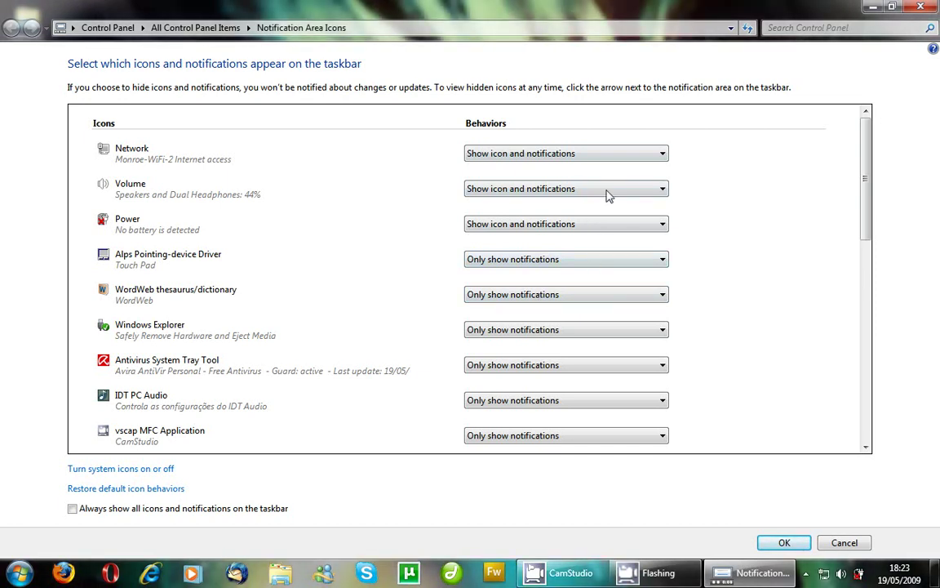
click(609, 157)
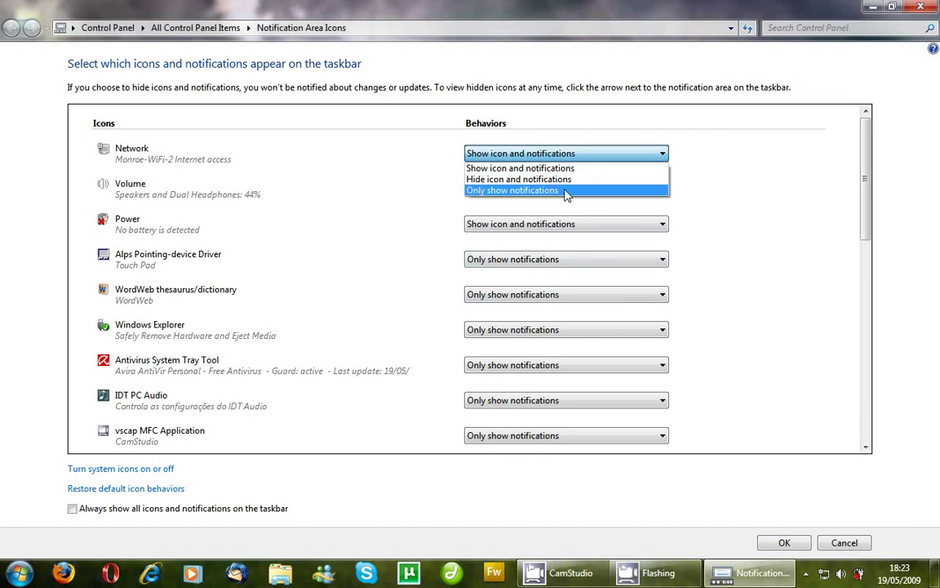
click(719, 201)
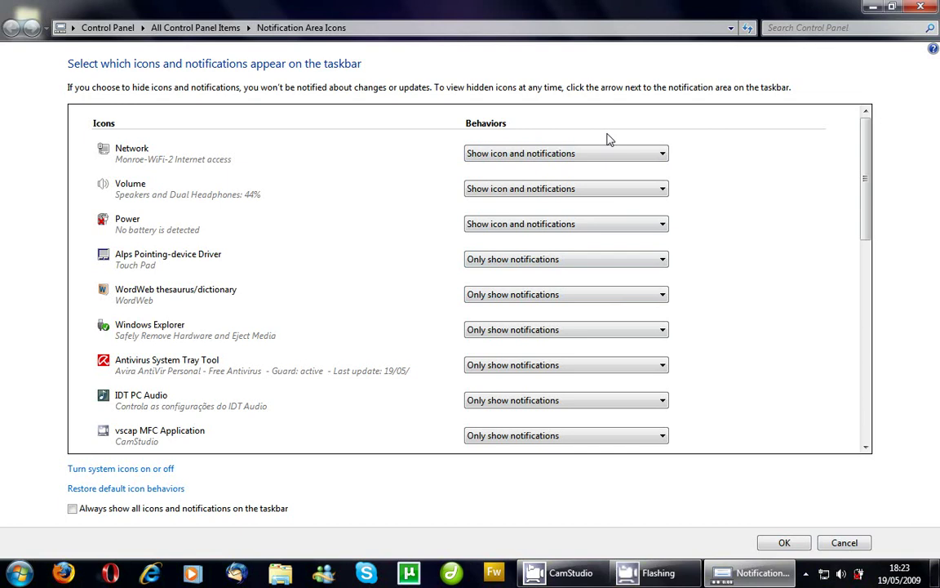
click(935, 3)
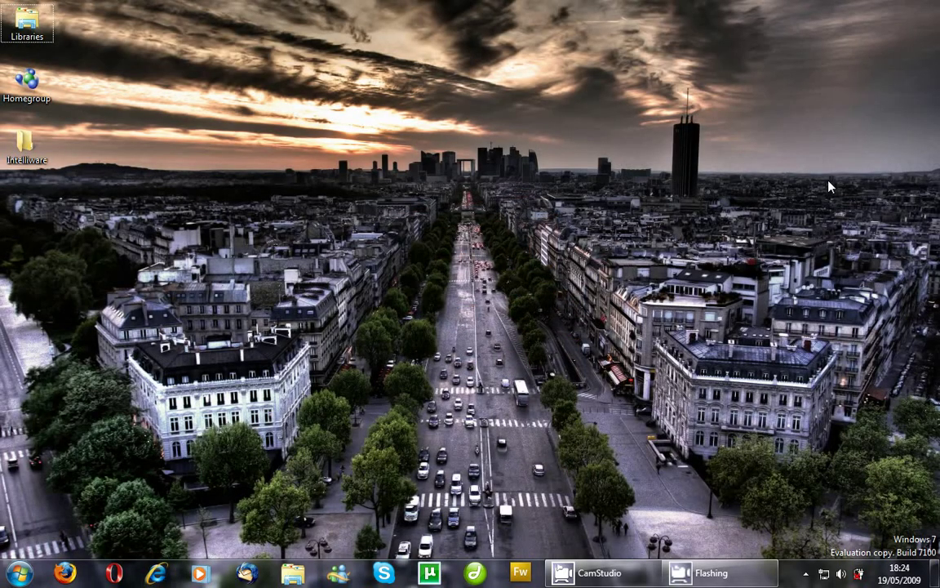
Step: Add the Calendar gadget to the desktop and close the gadget gallery
right_click(513, 170)
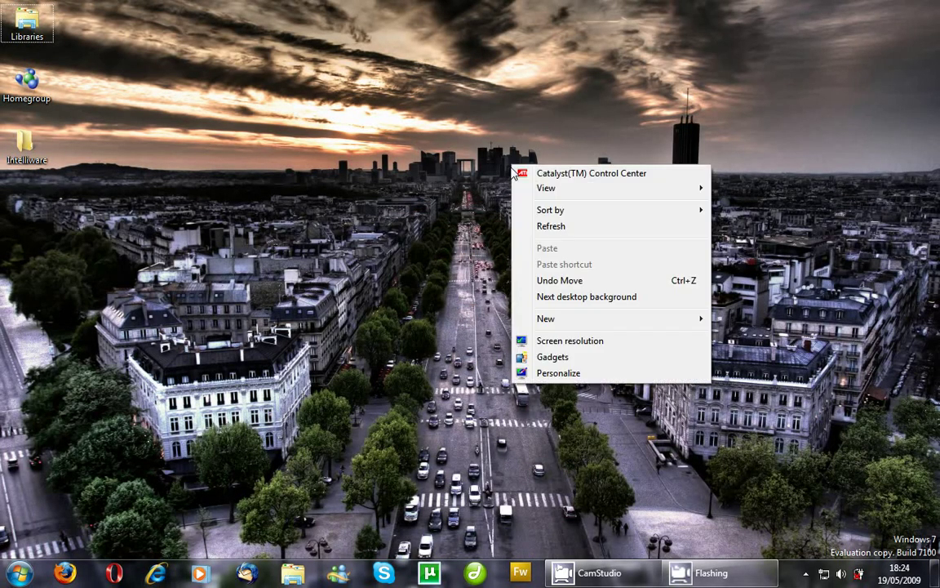
click(588, 360)
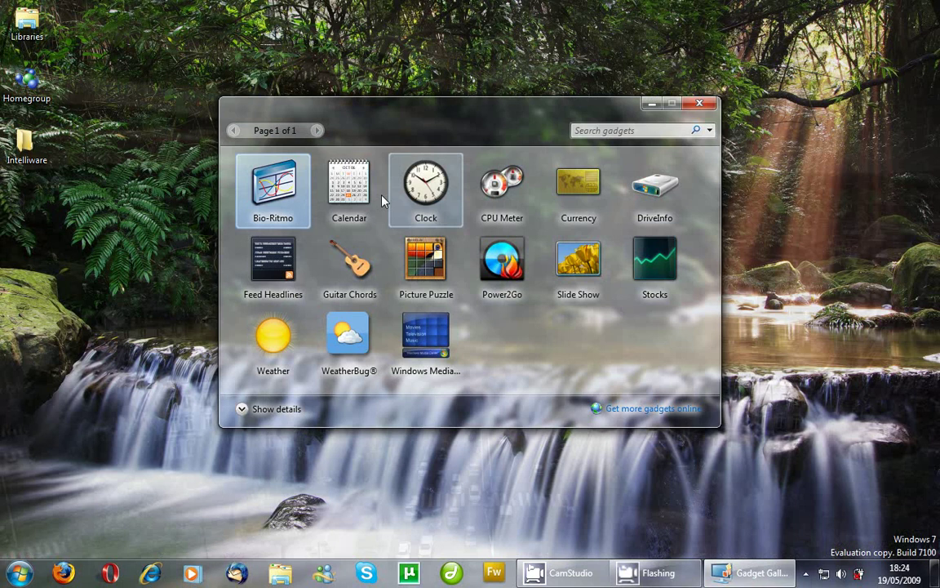
double_click(349, 188)
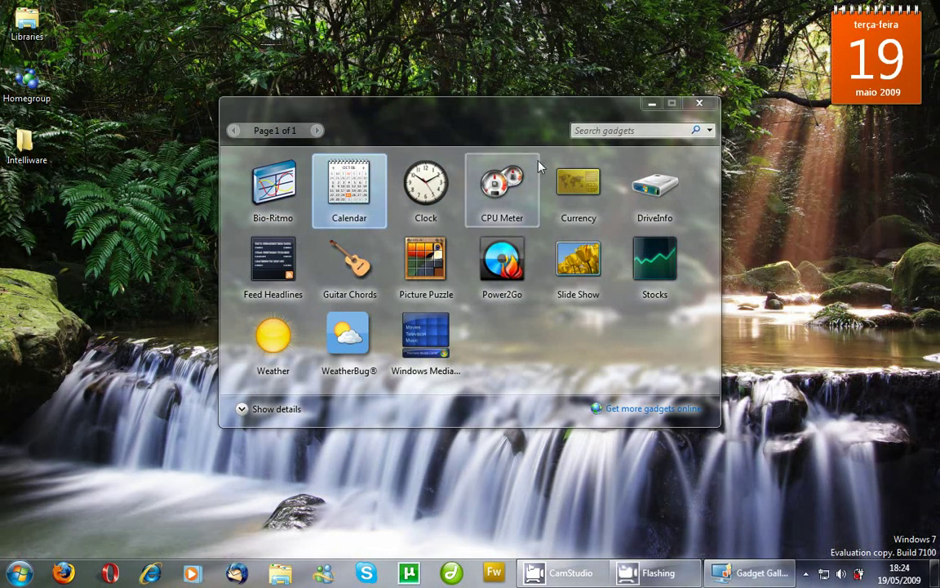
click(700, 103)
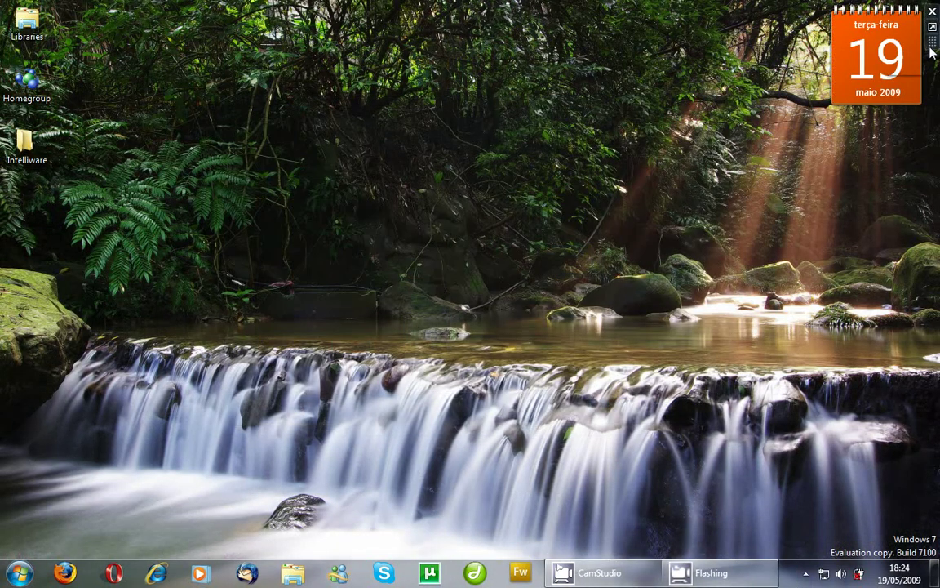
Step: Try moving the Calendar gadget toward the middle of the desktop and switching its size, then remove it
drag(932, 49, 447, 210)
click(446, 186)
click(445, 186)
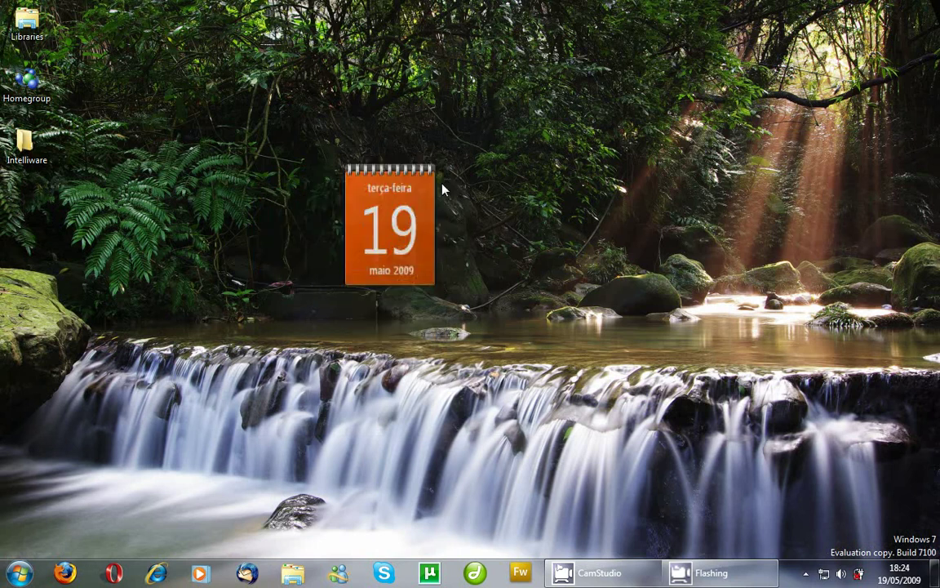
click(445, 170)
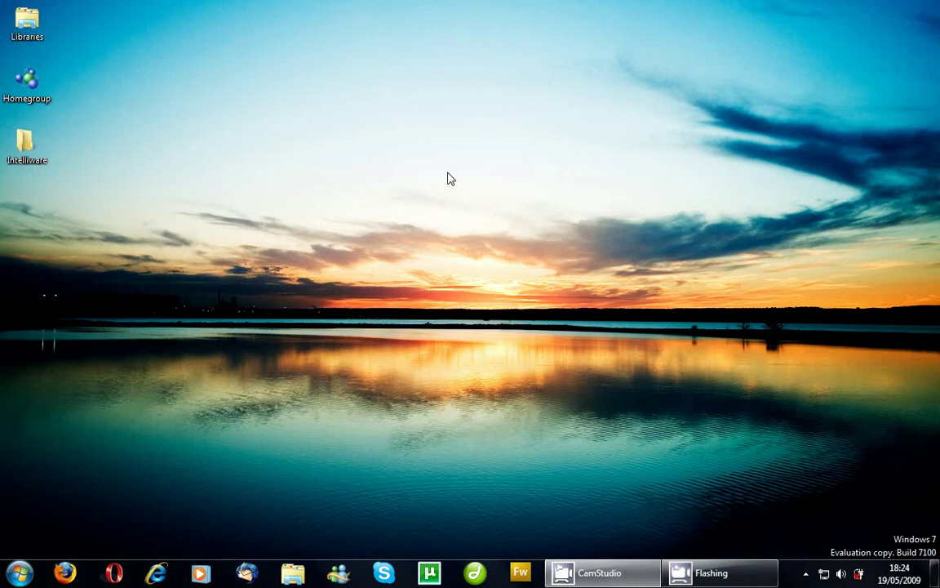
click(405, 238)
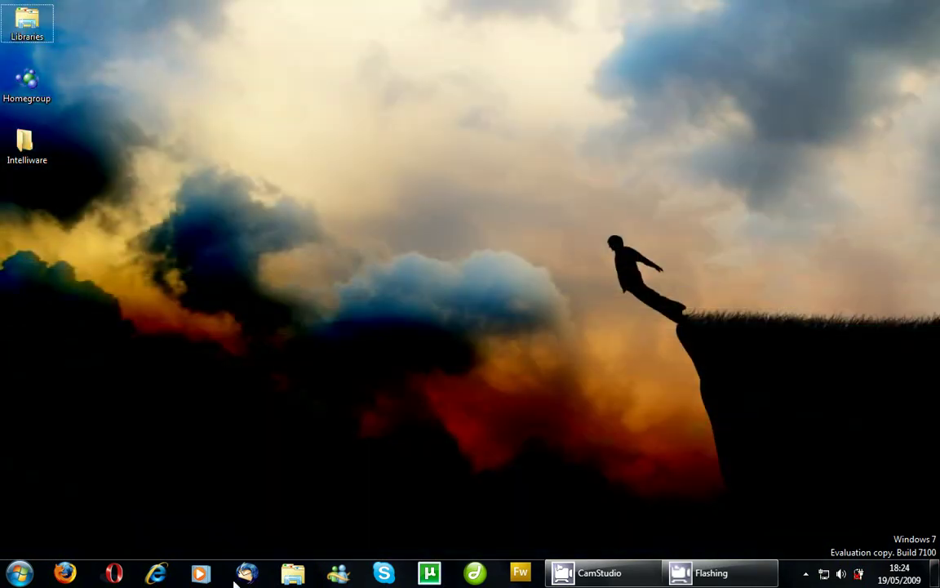
Step: Open the Libraries in a non-maximized window and look inside the library named after the account owner, returning to the list
click(292, 573)
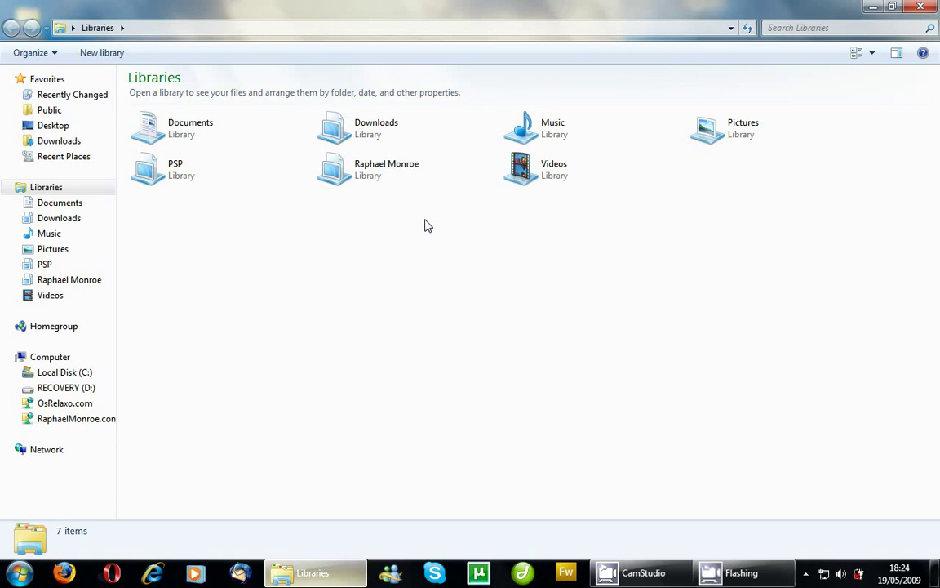
click(894, 7)
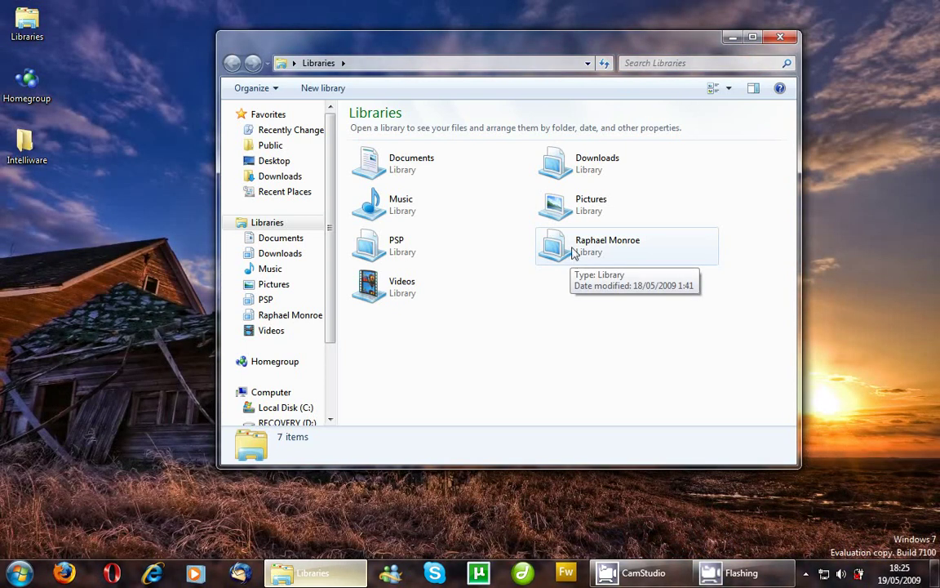
double_click(571, 258)
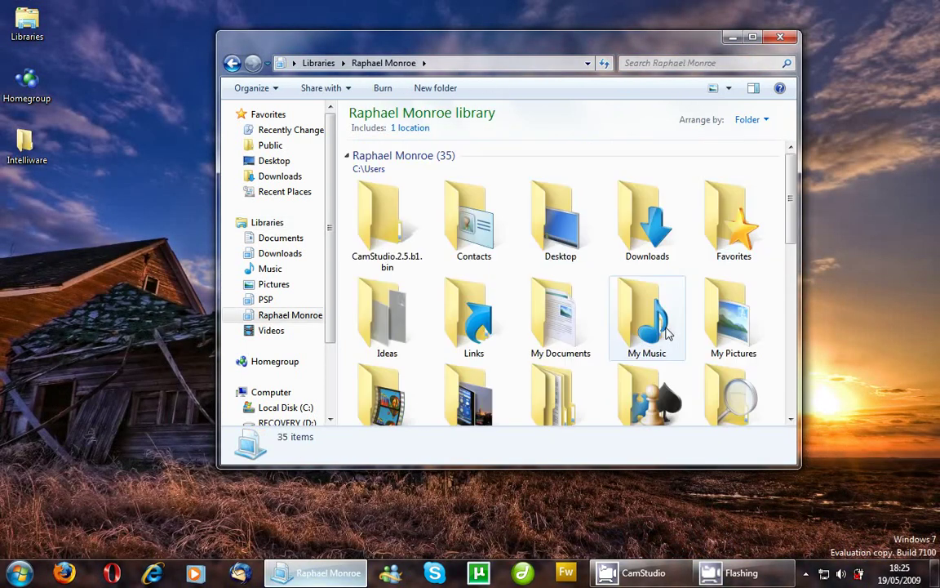
click(231, 63)
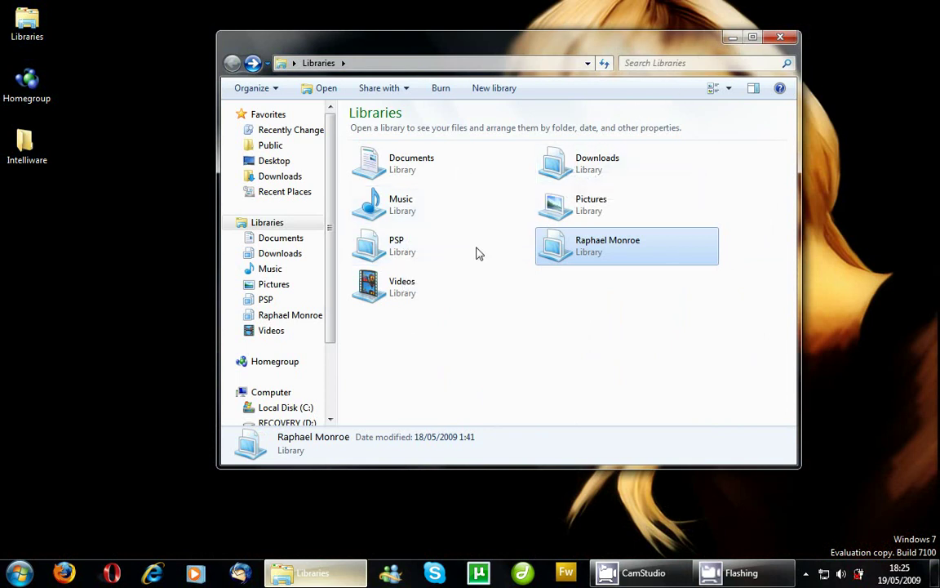
Step: Move the Libraries window toward the desktop's left side and open a second Explorer window showing Computer
drag(437, 52, 357, 48)
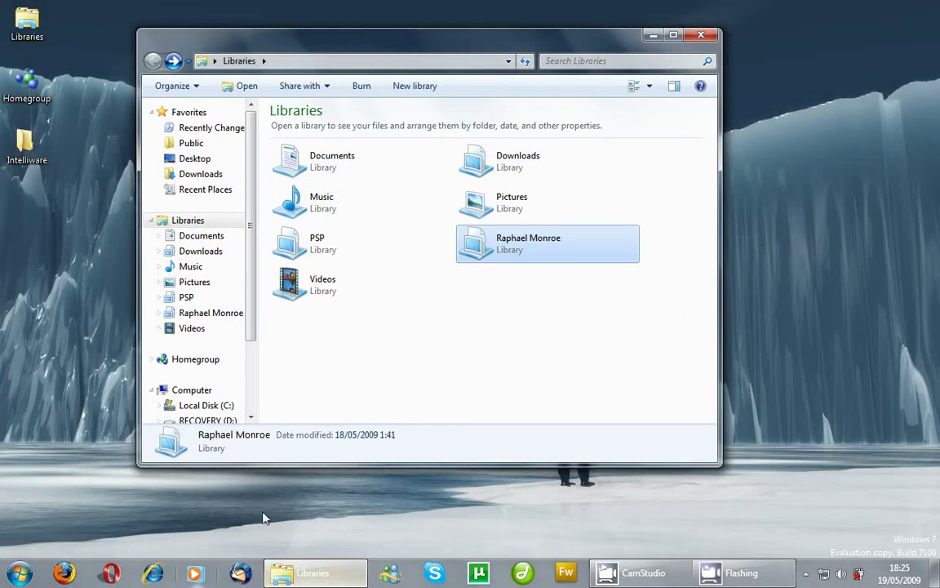
drag(296, 51, 244, 52)
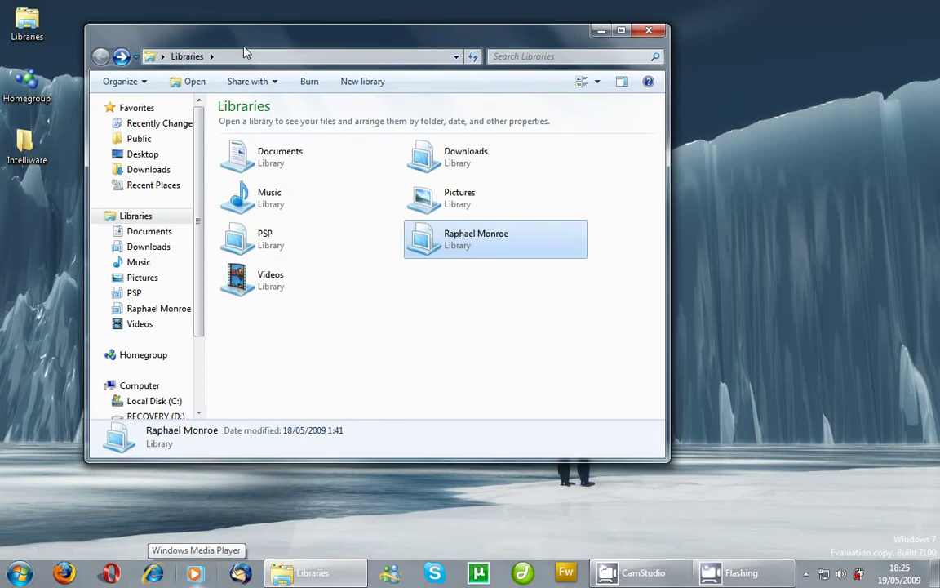
key(super+e)
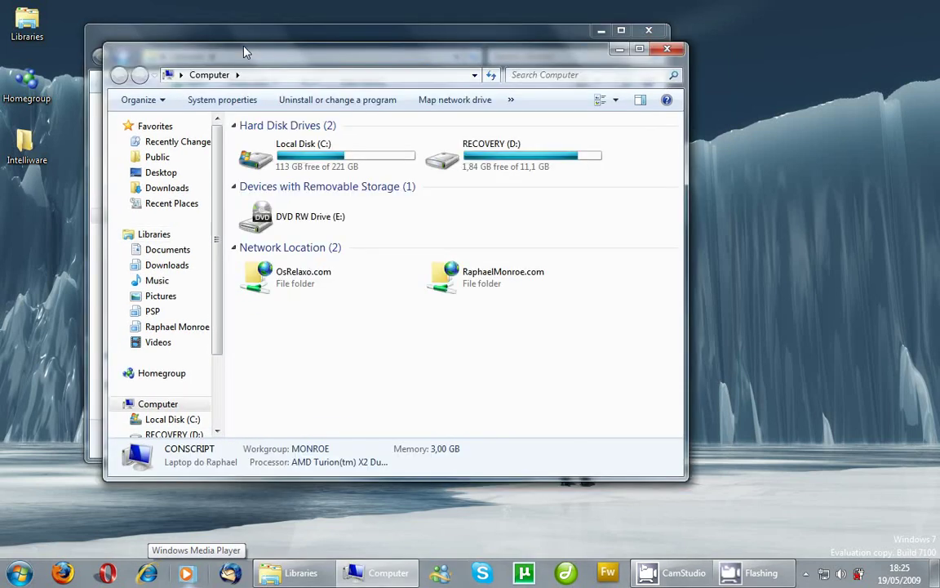
Step: Open a third Explorer window showing Computer and spread the two Computer windows across the desktop beside the Libraries window
key(super+e)
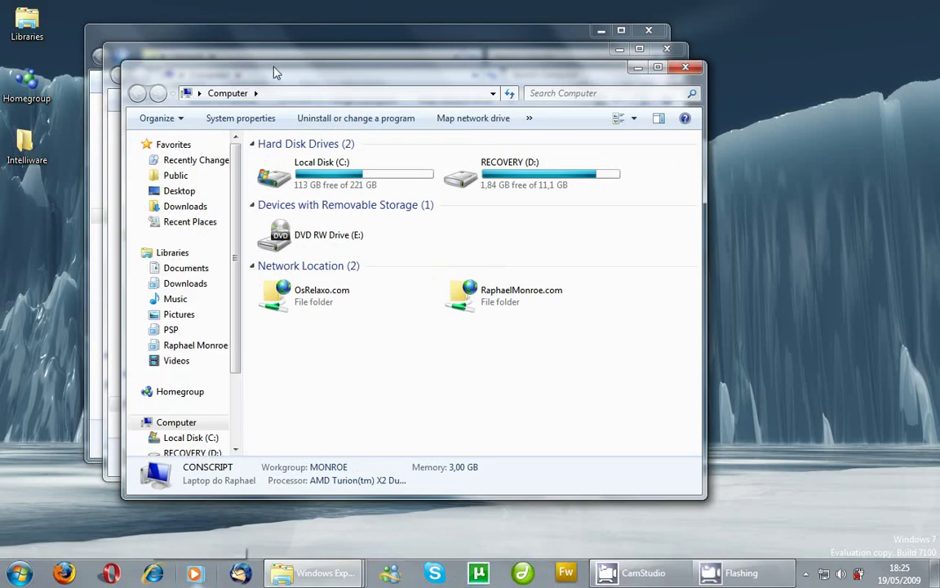
drag(248, 78, 460, 98)
drag(451, 62, 616, 30)
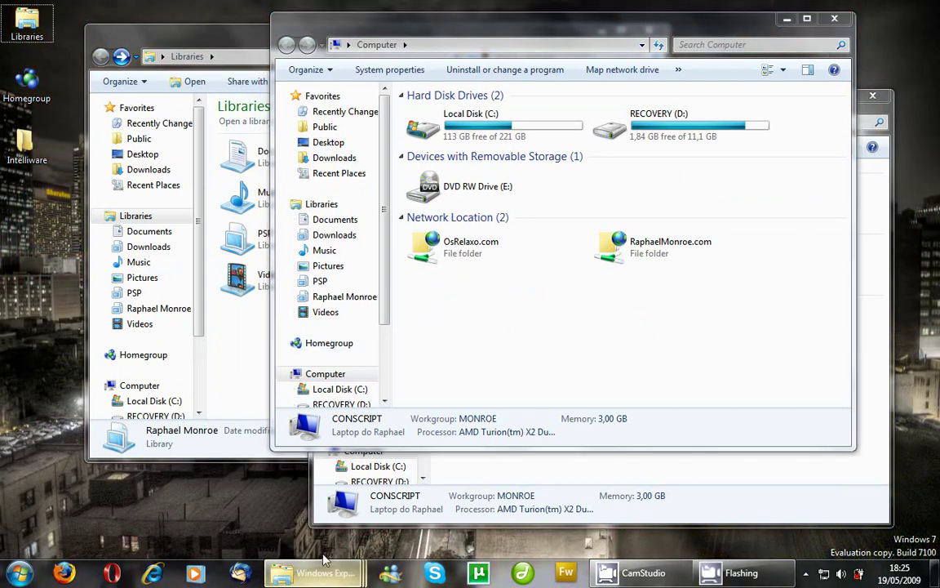
click(329, 576)
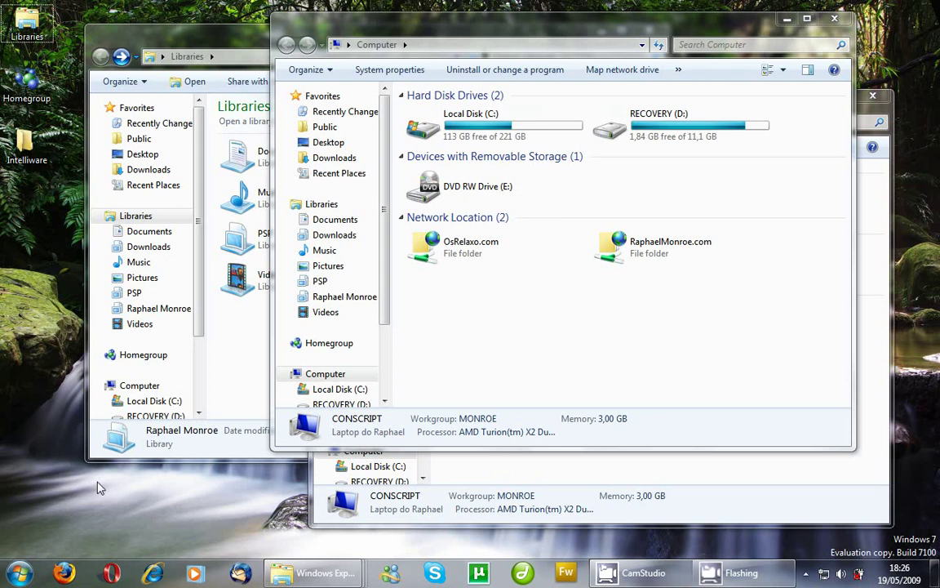
Step: Launch Internet Explorer, maximize its window while the home page loads, and minimize it again
click(153, 576)
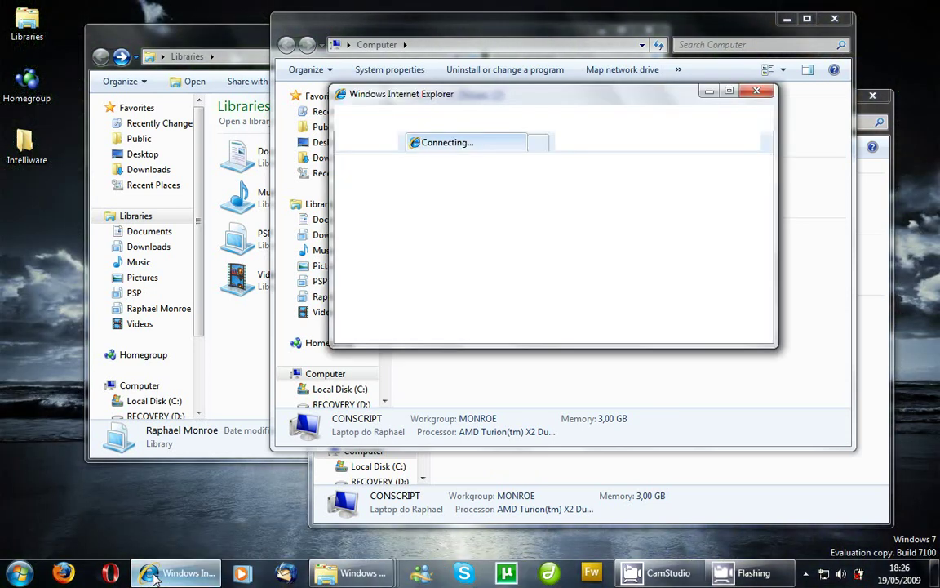
click(729, 90)
mouse_move(359, 573)
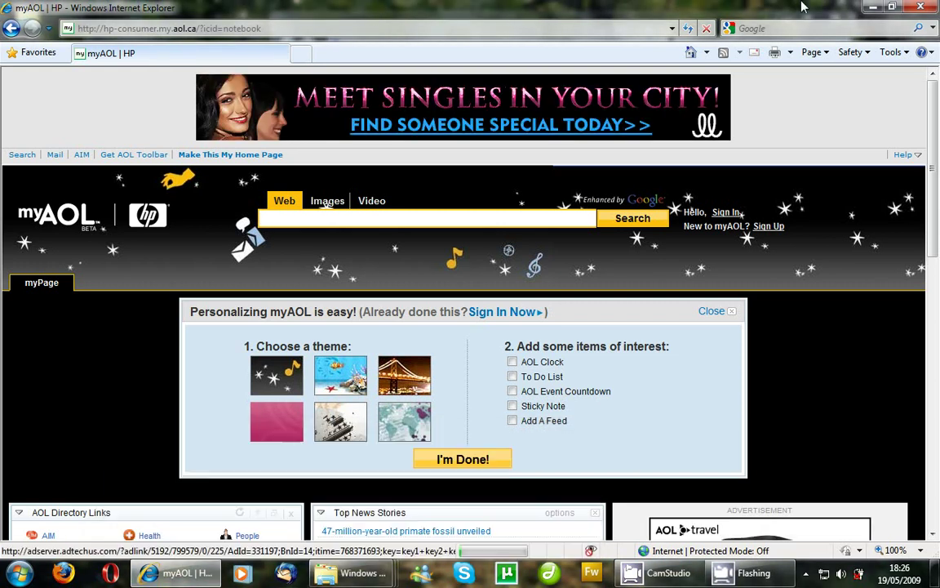
click(871, 8)
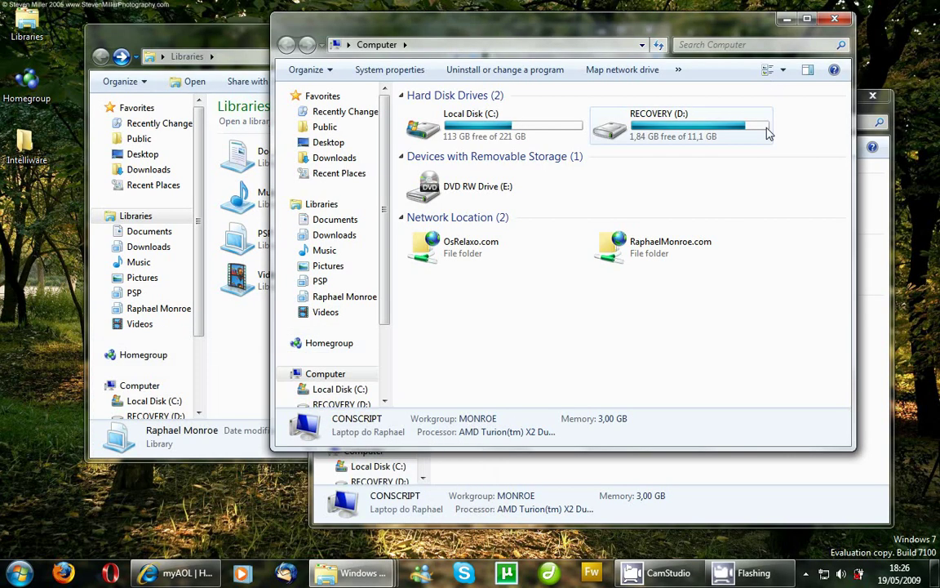
Step: Close all Windows Explorer windows at once and bring the minimized Internet Explorer window back
right_click(368, 571)
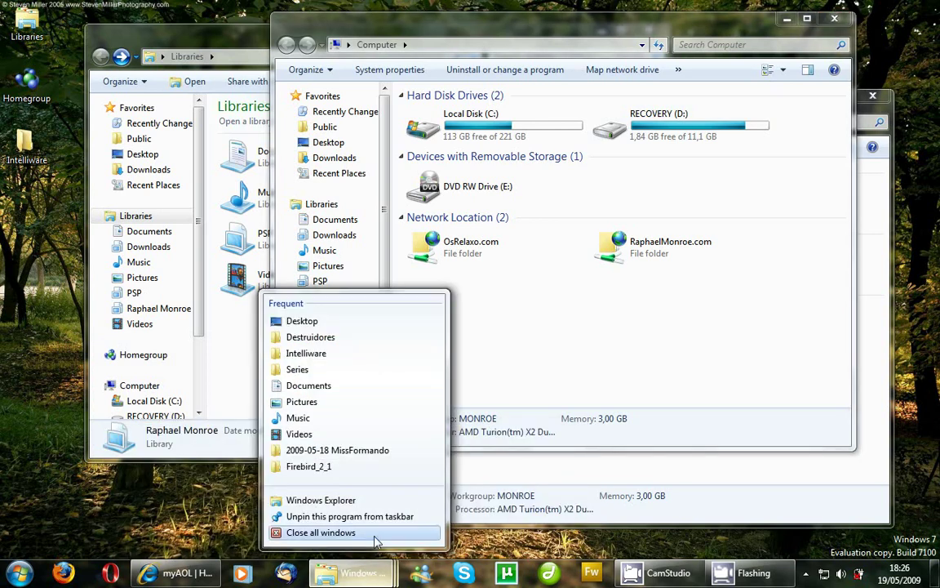
click(378, 535)
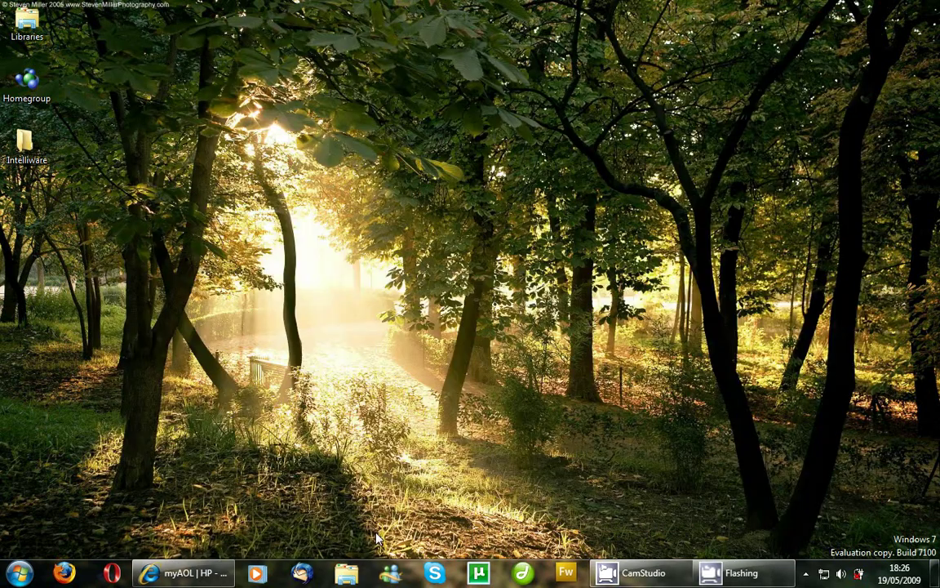
click(212, 573)
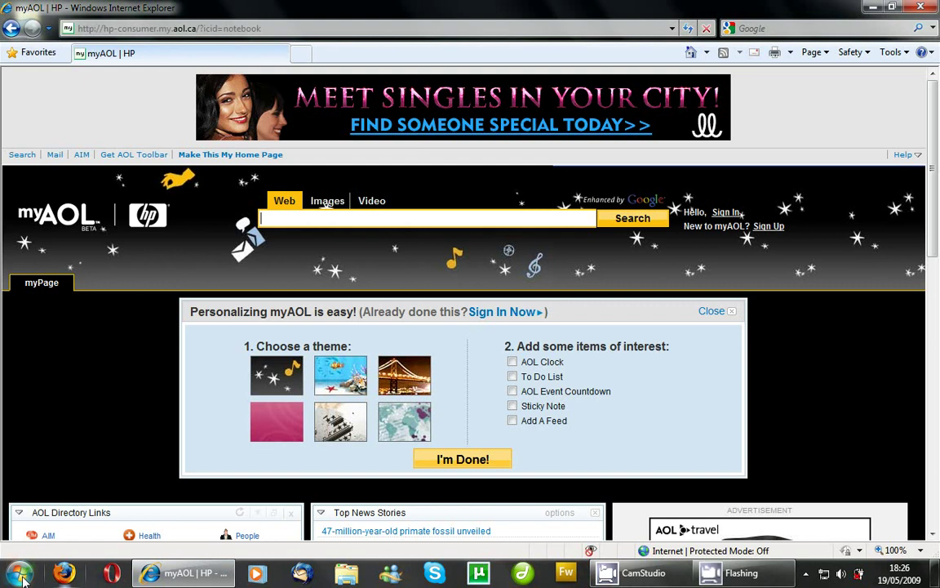
Step: Launch Notepad by running the command notepad
key(super+r)
text(notepad)
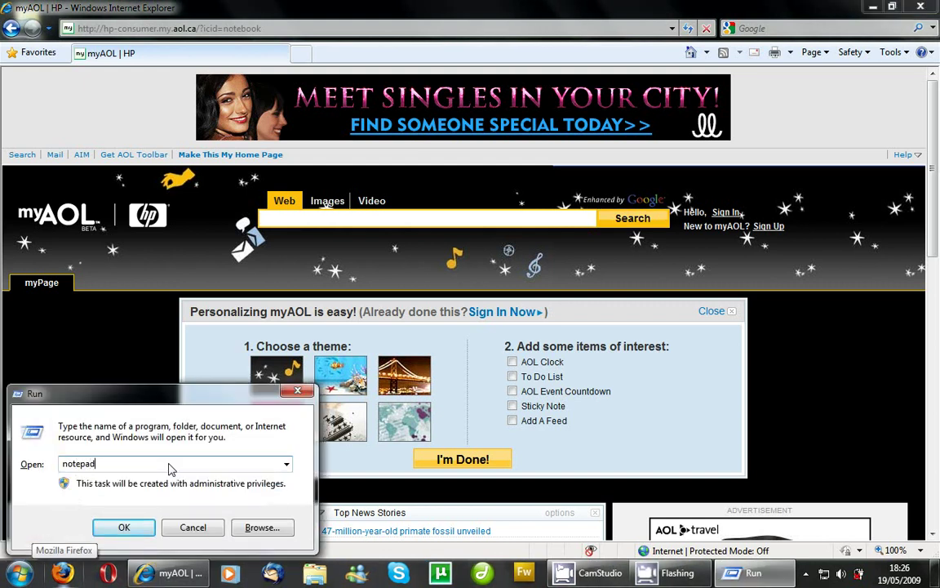
key(Return)
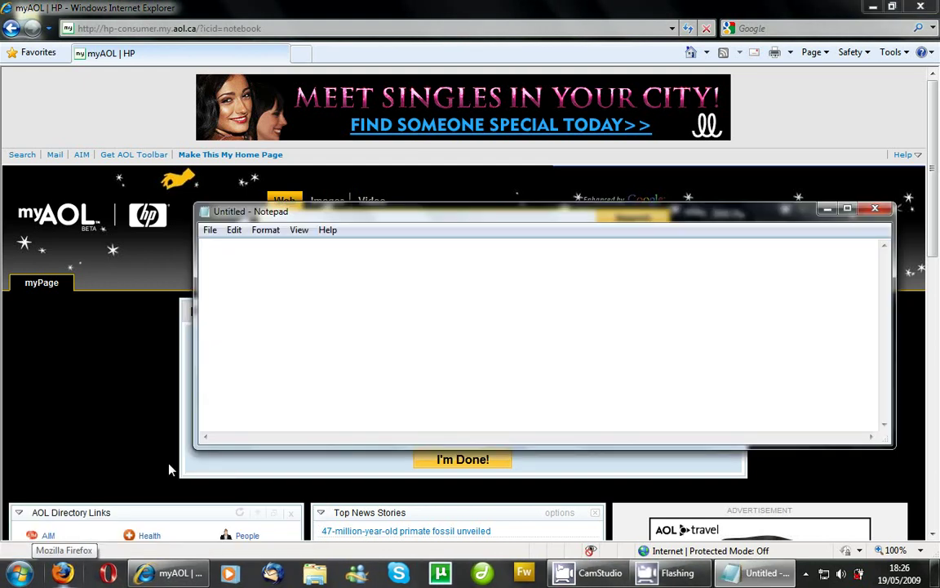
Step: Write the blog's web address in Notepad, broken over several lines, and select all of the text
text(http;)
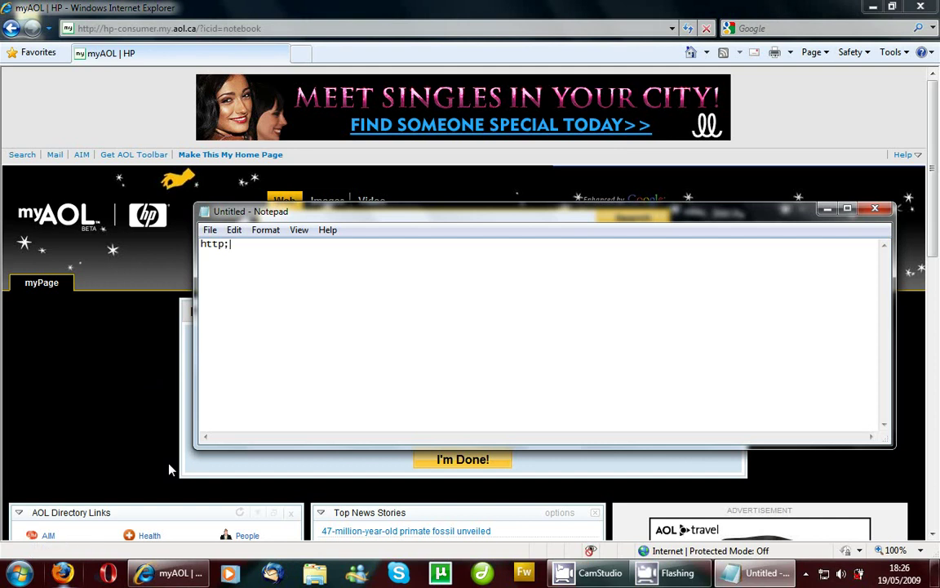
key(Home)
text(:)
key(BackSpace)
text(aphael )
text(monroe)
key(Return)
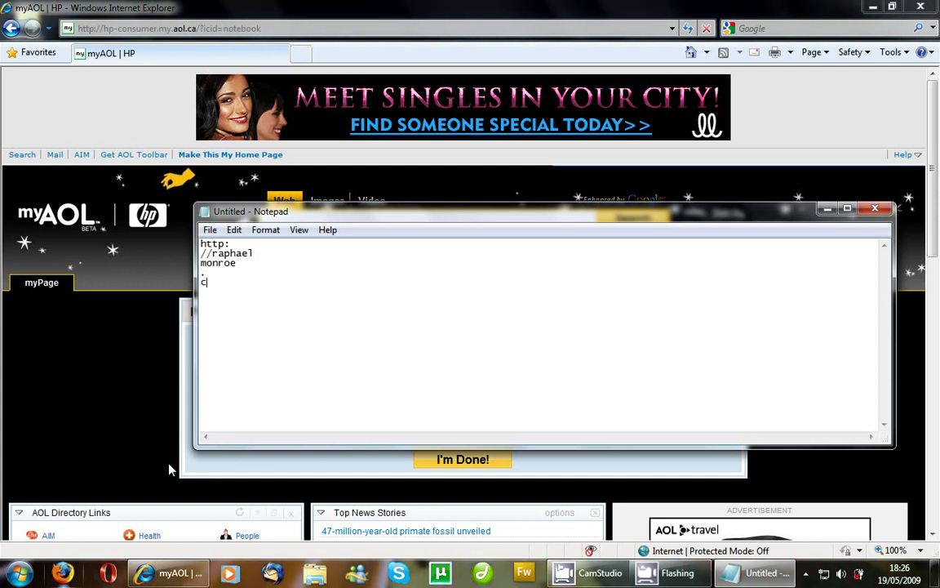
text(om)
key(shift+Up)
key(shift+Up)
key(shift+Up)
key(shift+Up)
key(shift+Up)
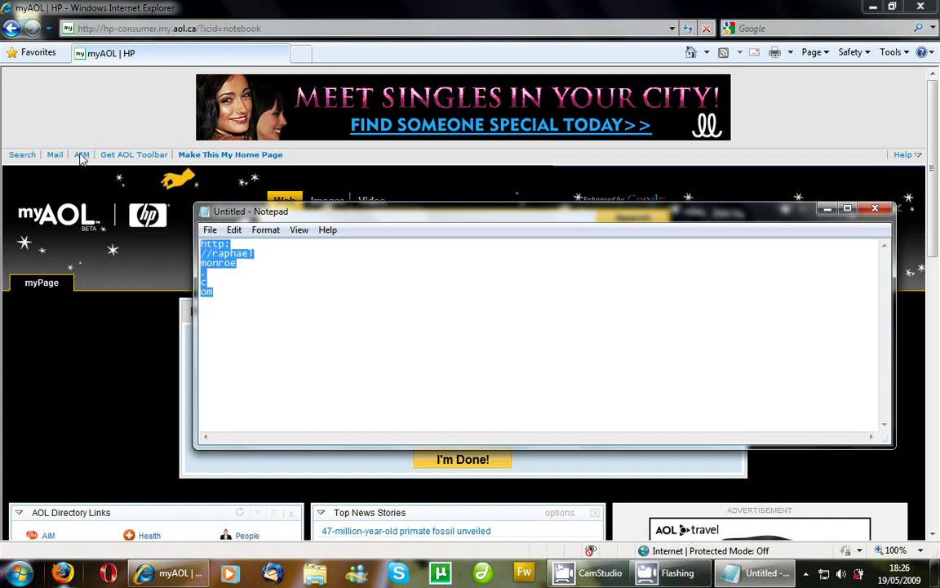
Step: Go to the personal technology blog's web address in Internet Explorer
click(253, 30)
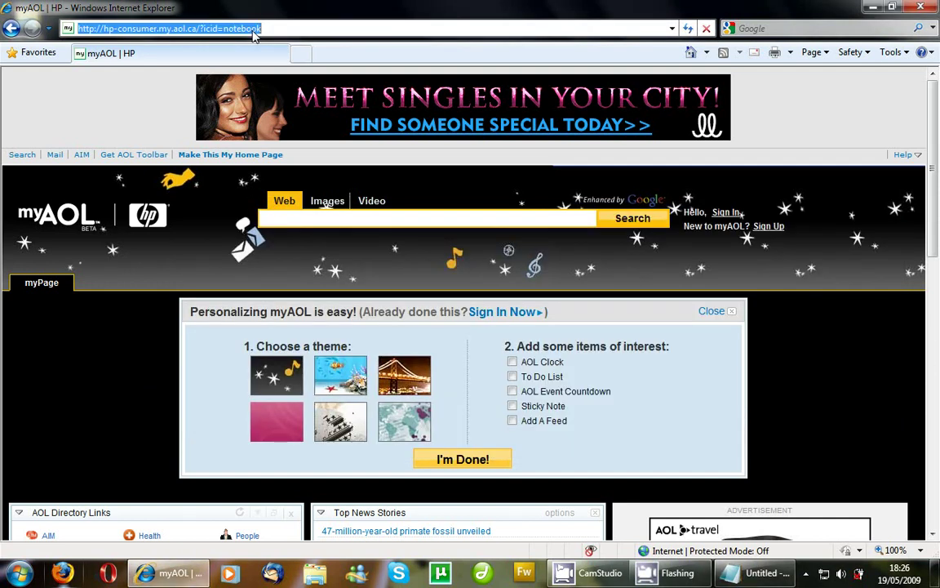
text(http://raphaelmonroe.com)
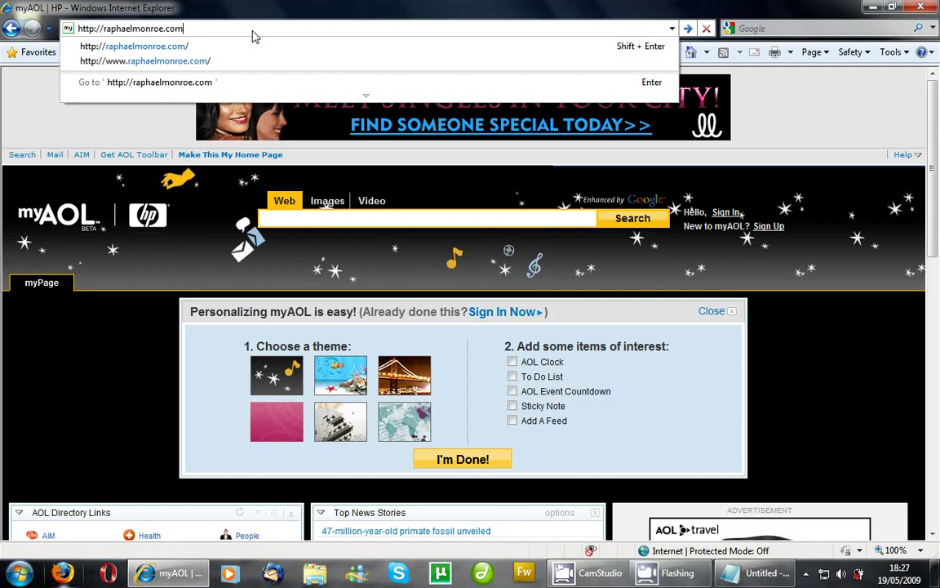
key(Return)
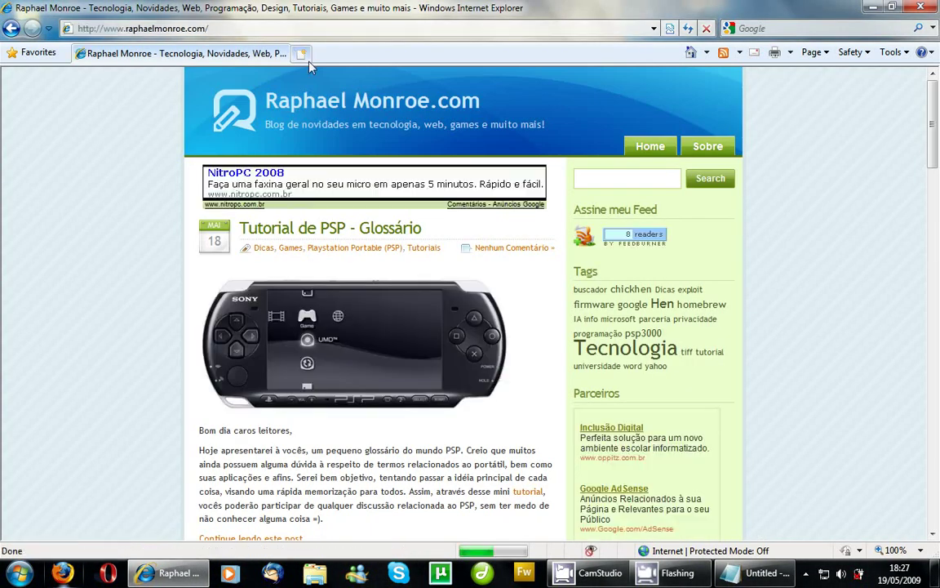
Step: Open the Developer Tools for the blog page and expand the html and body elements in the HTML tree
click(905, 55)
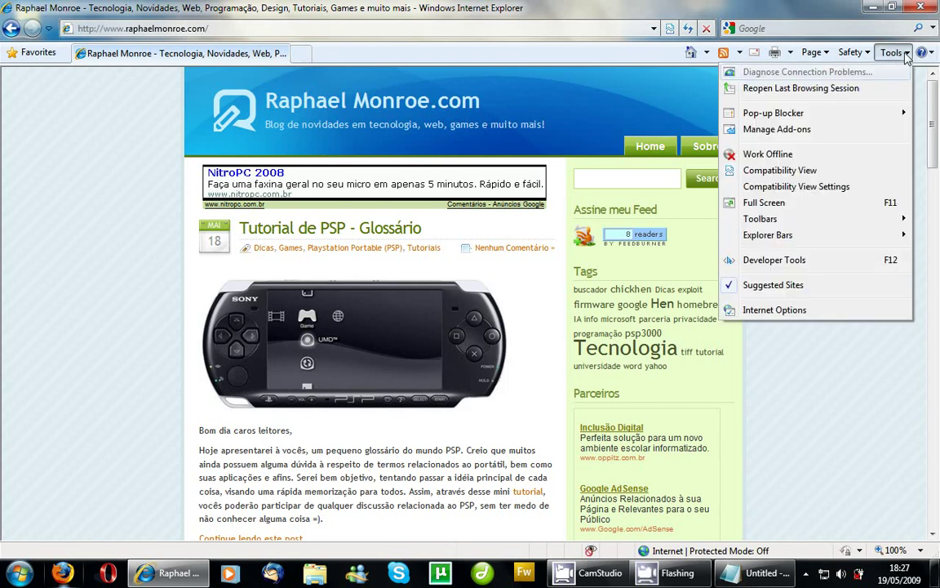
click(786, 266)
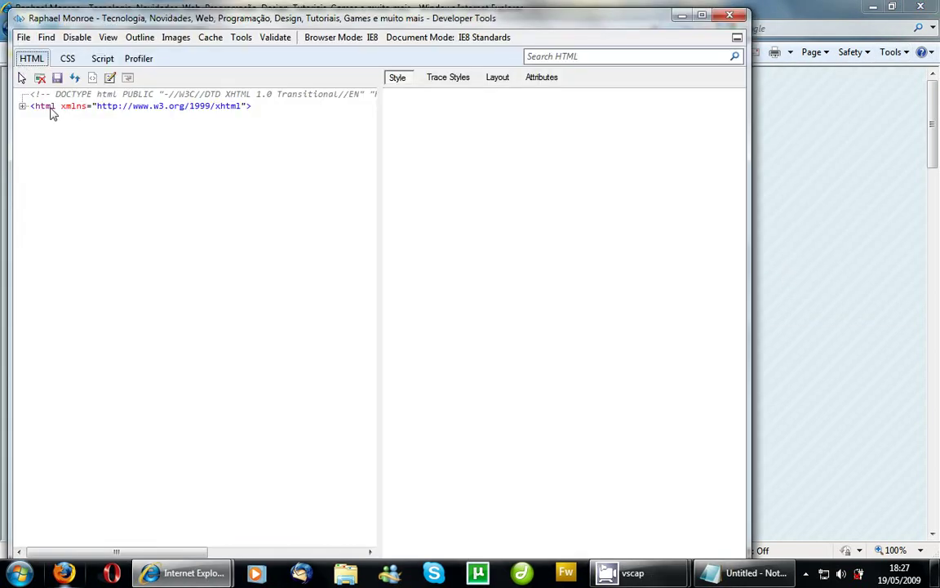
click(22, 107)
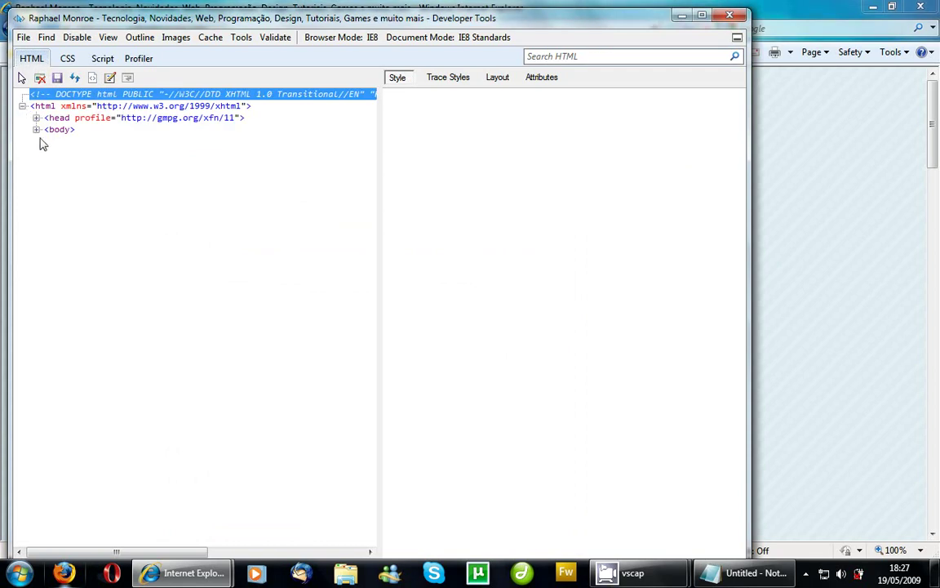
click(36, 129)
Step: Look through the page's CSS, and inspect the layout, trace styles and style of the div with id "page"
click(78, 58)
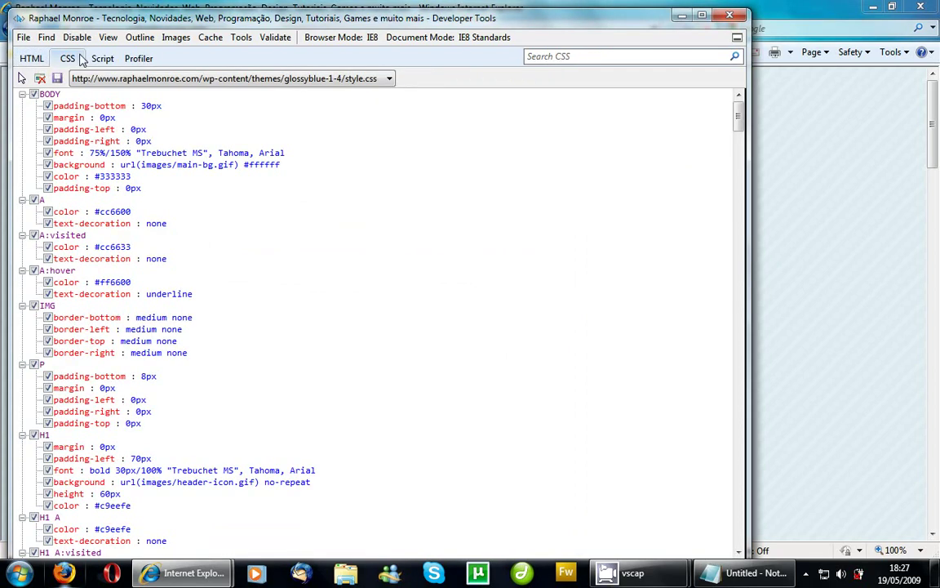
click(30, 60)
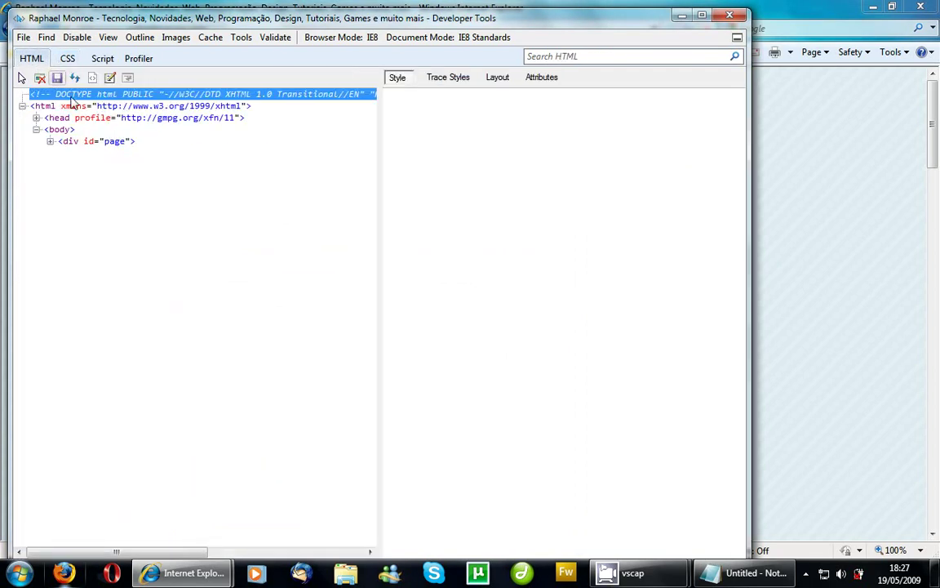
click(65, 144)
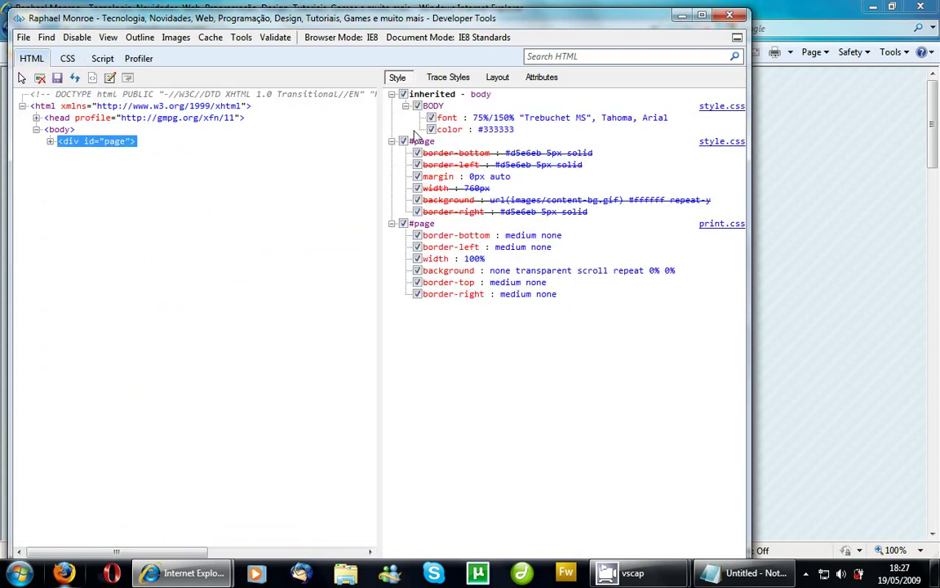
click(496, 78)
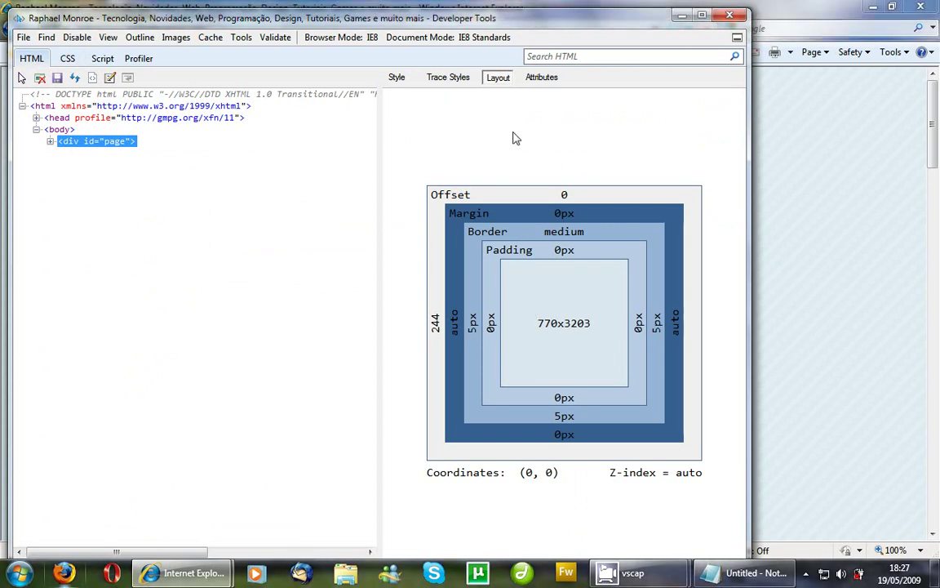
click(433, 80)
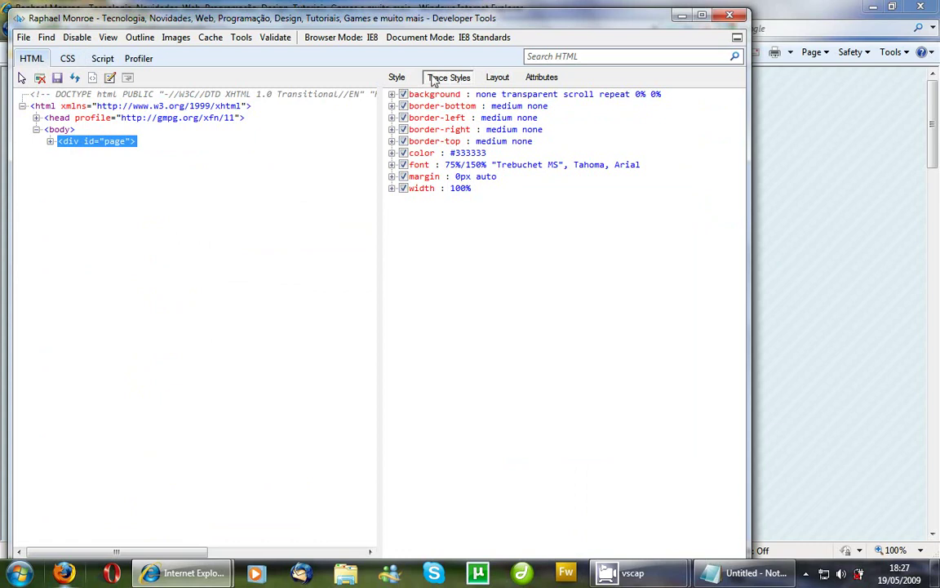
click(397, 77)
Step: Close the Developer Tools and Internet Explorer, and close Notepad without saving the text
click(732, 16)
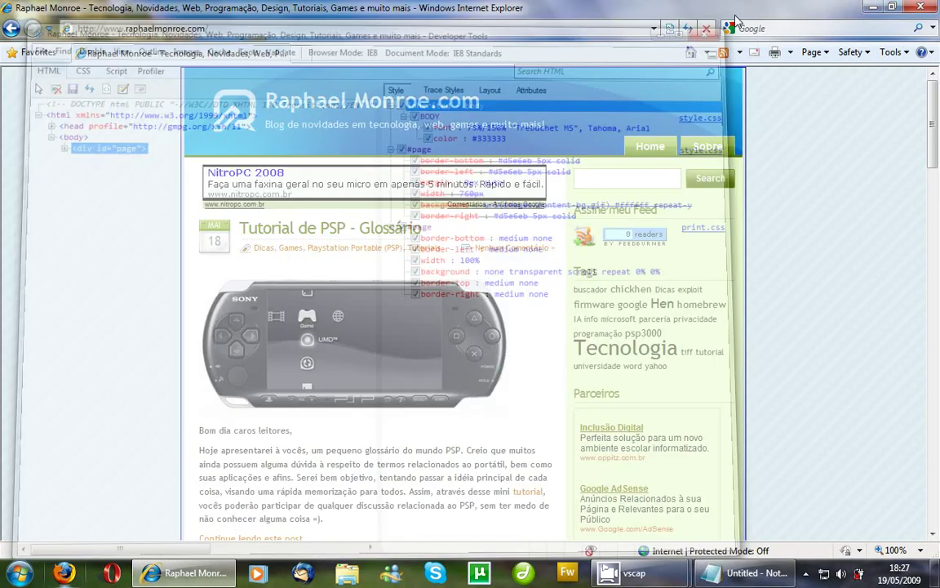
click(929, 7)
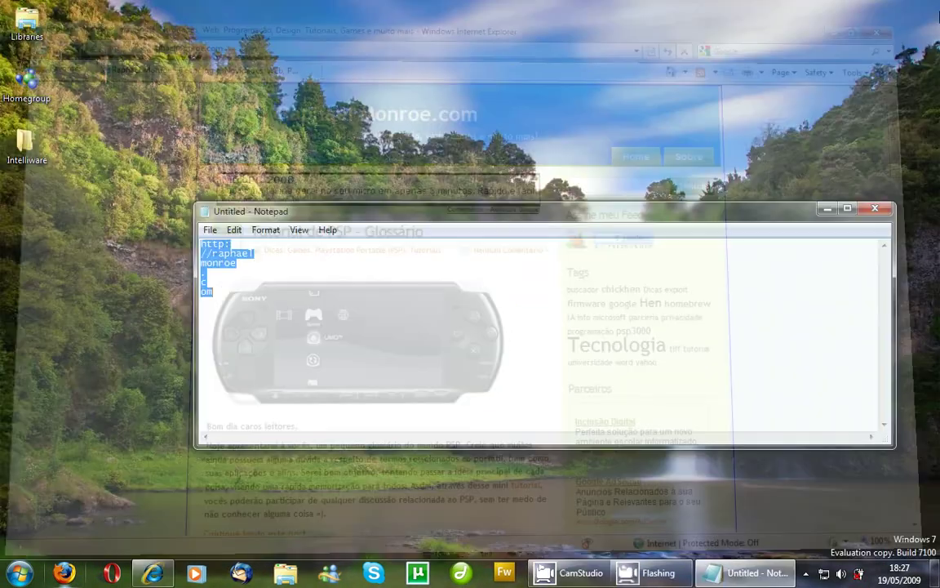
click(875, 210)
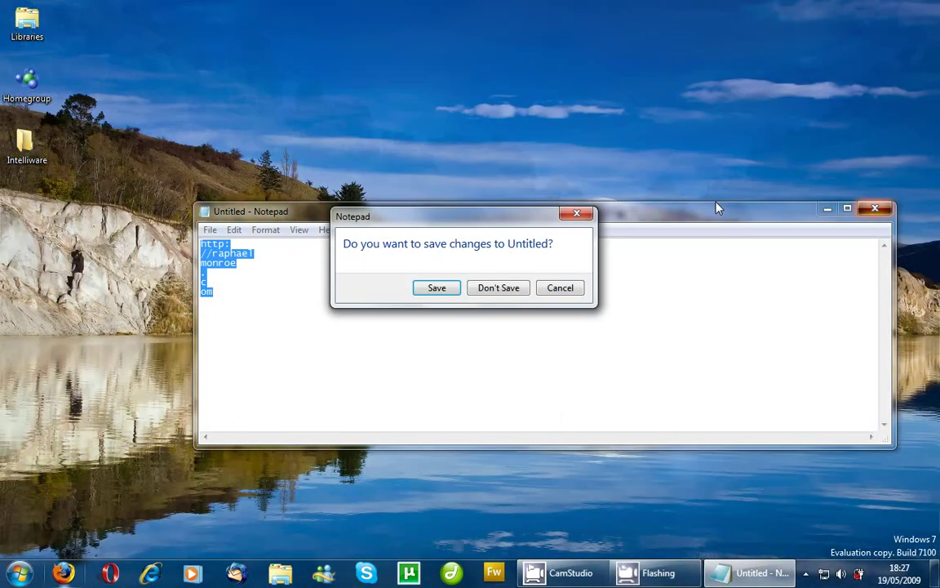
click(518, 292)
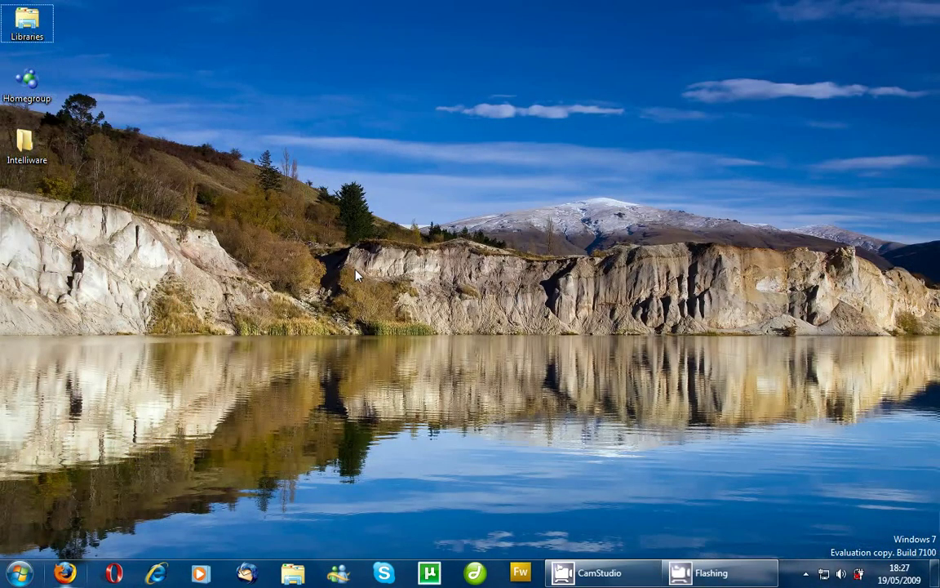
Step: Launch the Calculator by running the command calc and move its window slightly to the right
key(super+r)
text(calc)
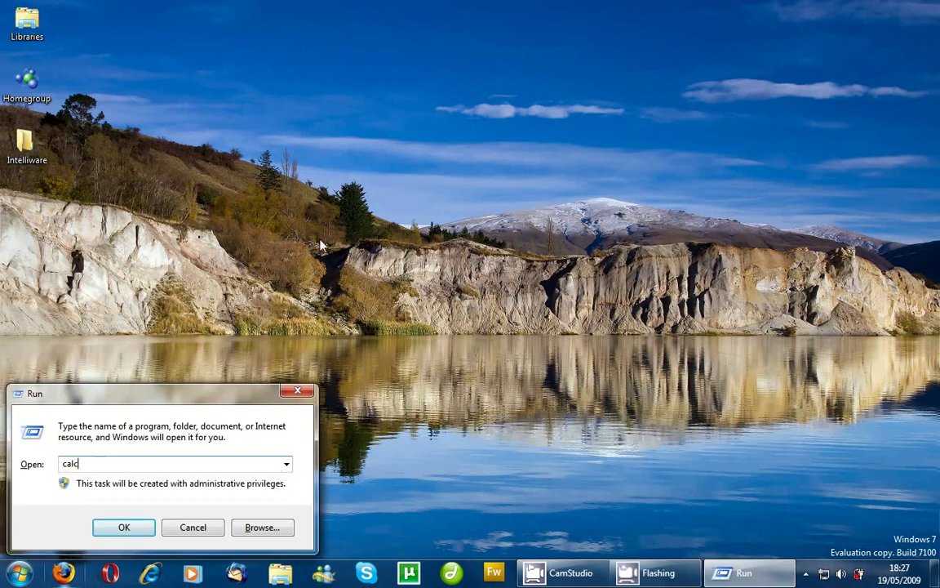
key(Return)
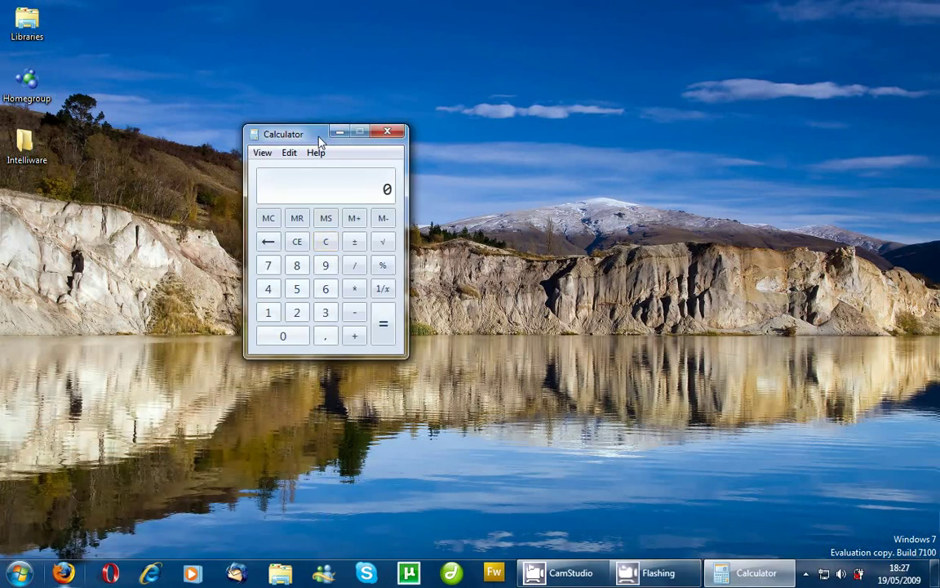
drag(319, 140, 359, 140)
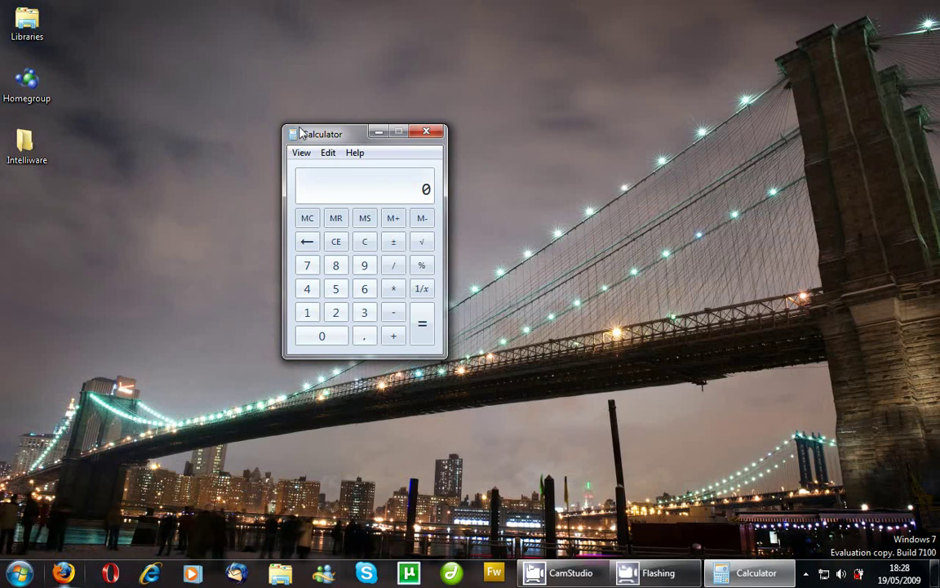
Step: Switch the Calculator through the Scientific and Programmer modes to the Statistics mode
click(299, 153)
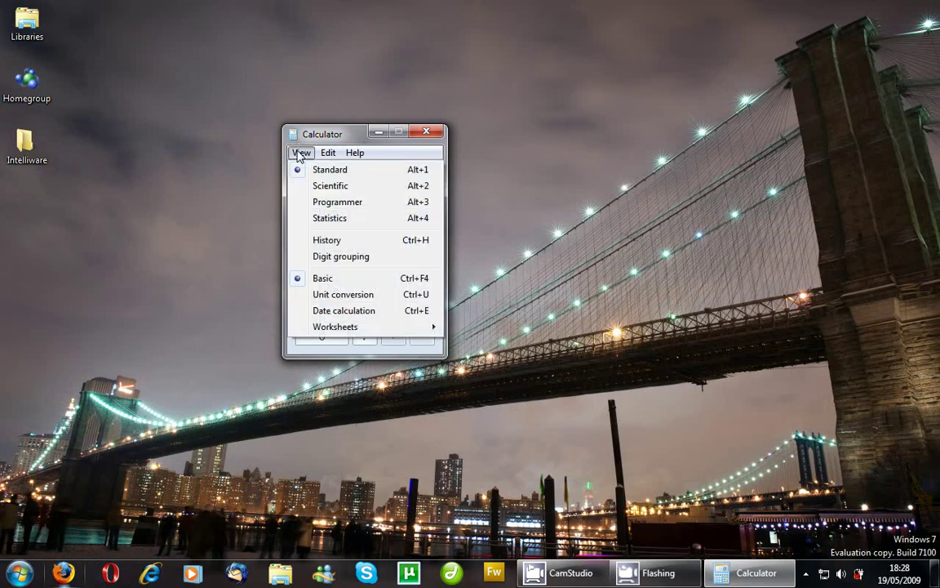
click(312, 189)
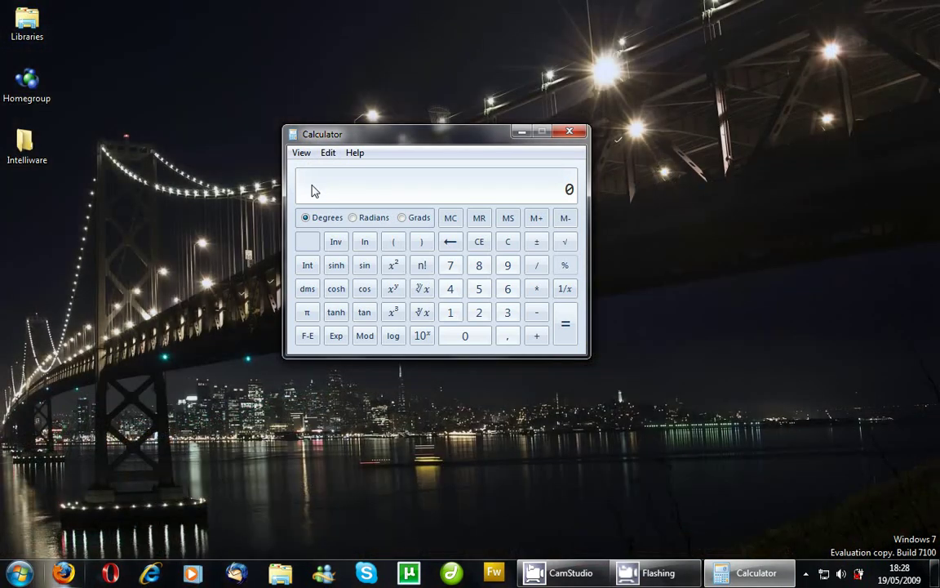
click(301, 154)
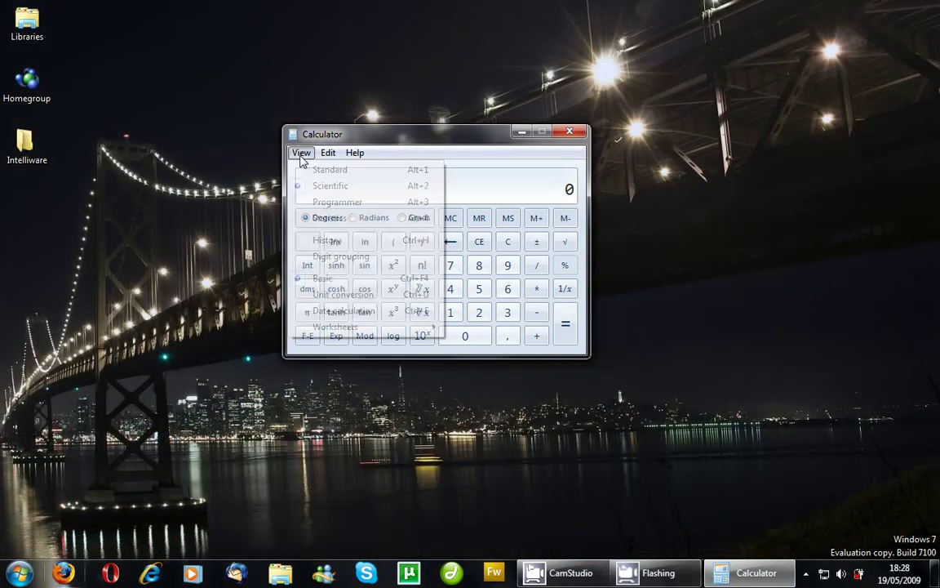
click(317, 204)
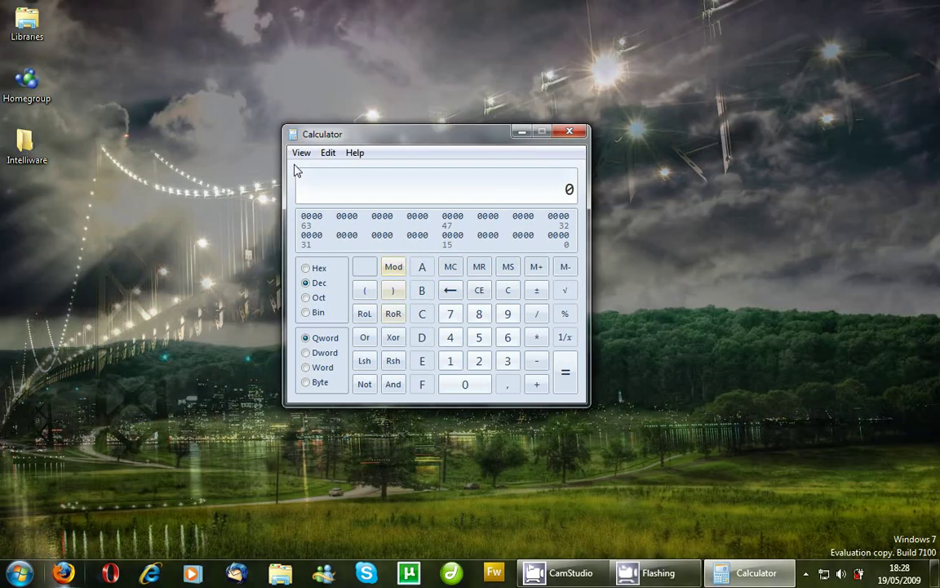
click(301, 153)
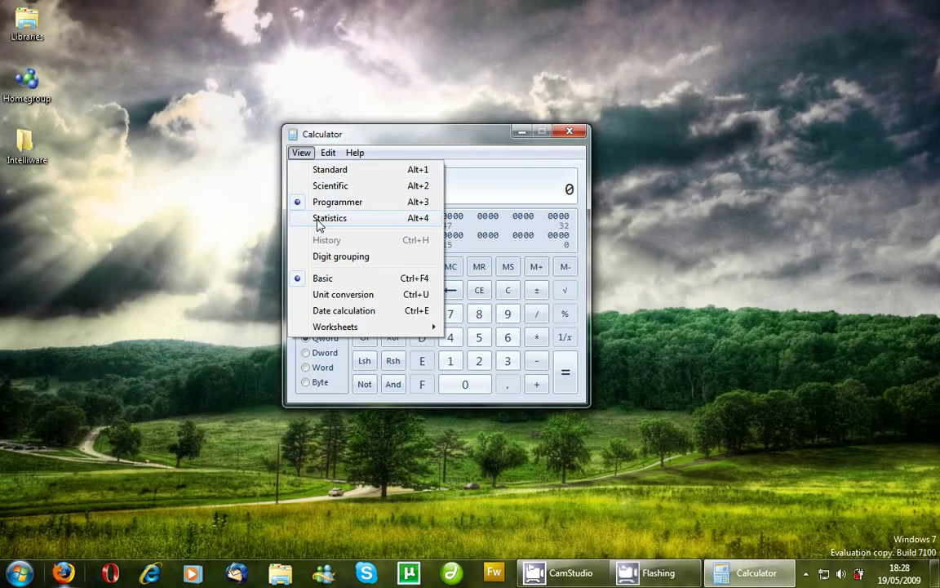
click(329, 218)
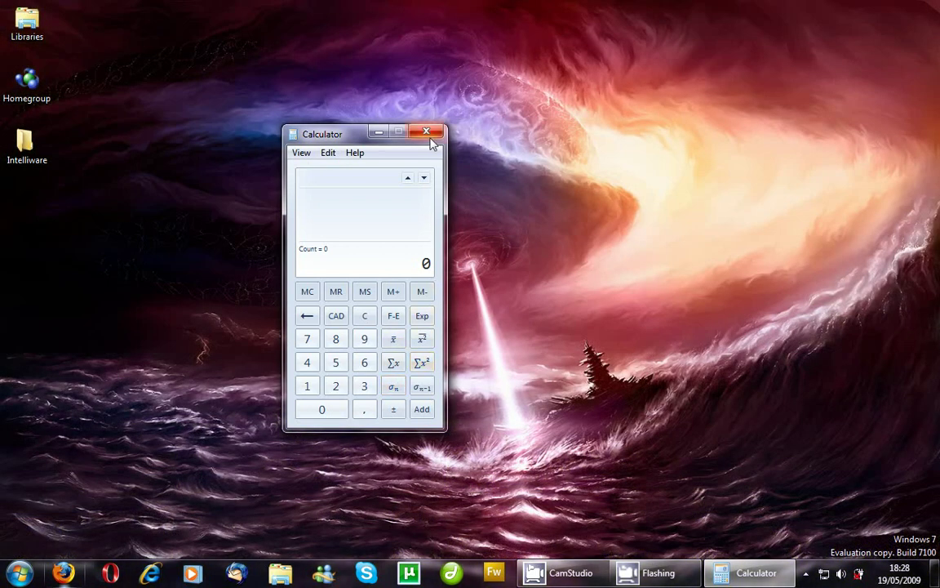
Step: Show the Calculator's Unit conversion pane, and replace it with the Date calculation pane
click(301, 152)
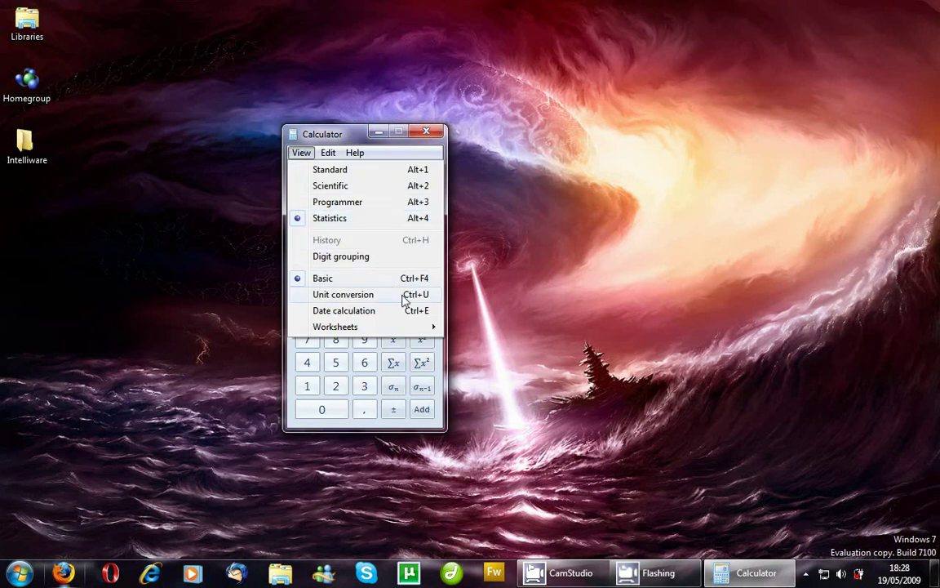
click(404, 295)
click(301, 154)
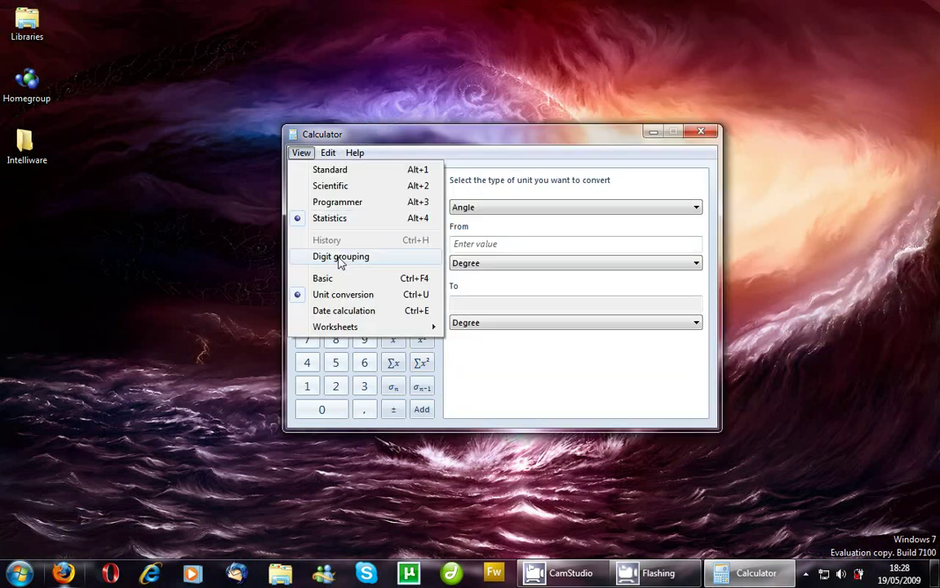
click(334, 311)
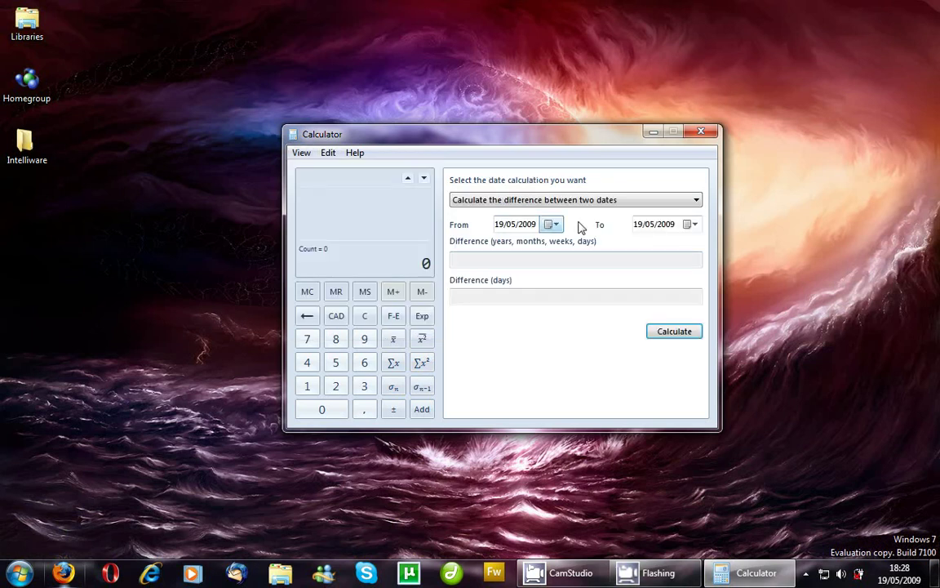
Step: Calculate the difference between 19/05/2009 and 07/05/2009, and highlight the results in both difference fields
click(688, 226)
click(644, 286)
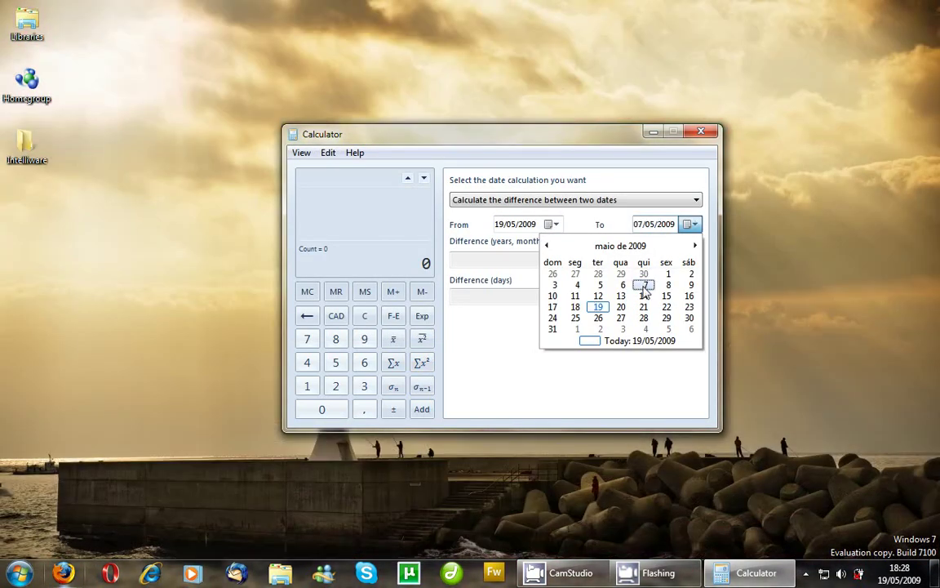
click(667, 333)
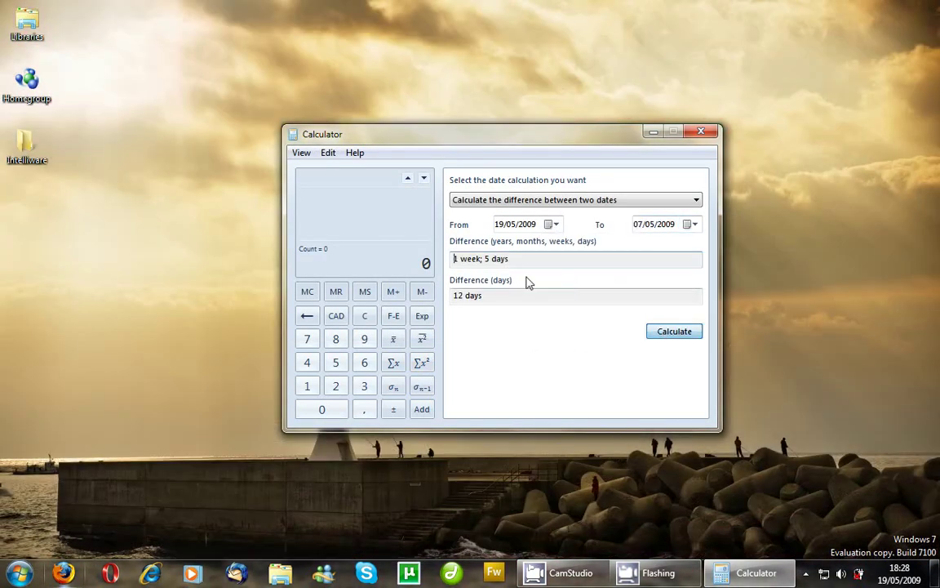
drag(516, 266, 453, 262)
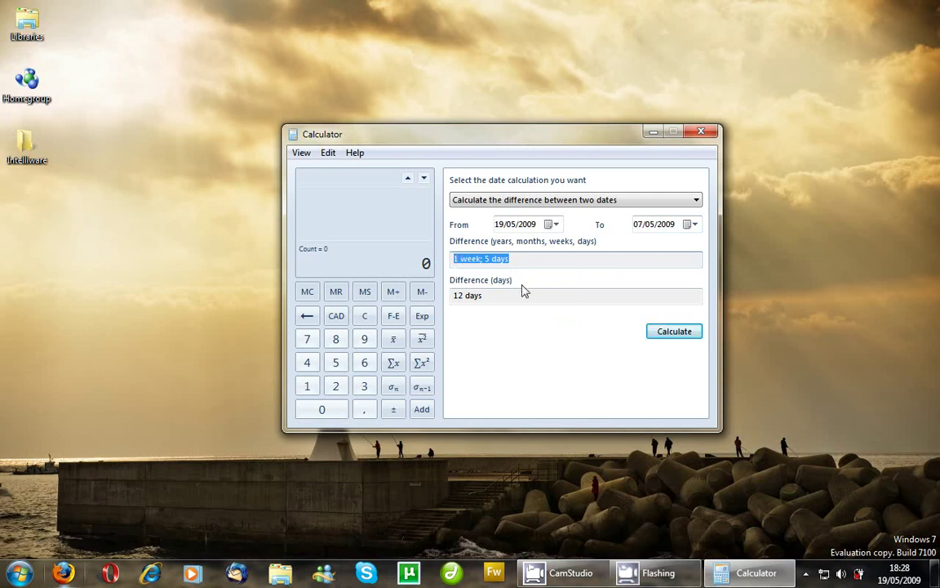
drag(515, 299, 453, 310)
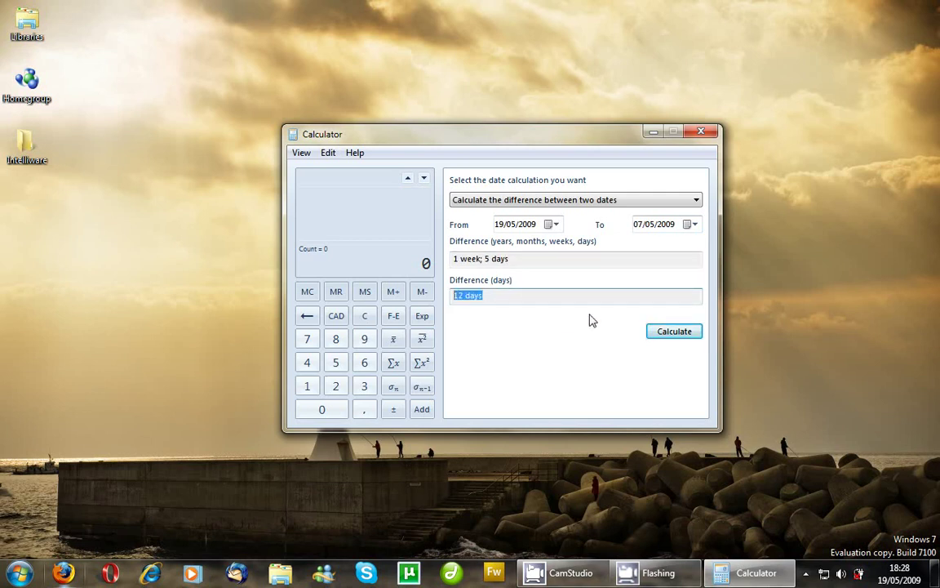
Step: Look through the Calculator's available worksheets without choosing one, and close the Calculator
click(301, 152)
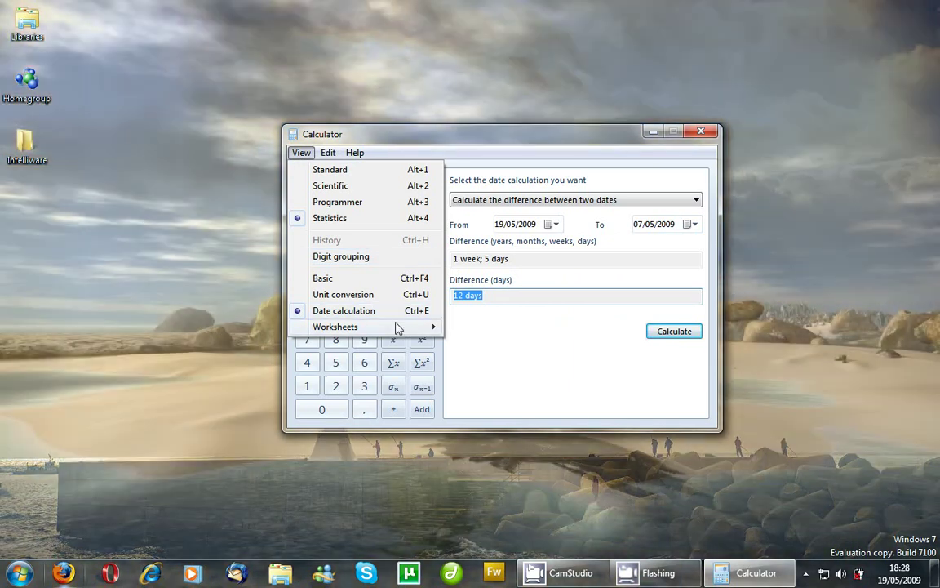
mouse_move(398, 327)
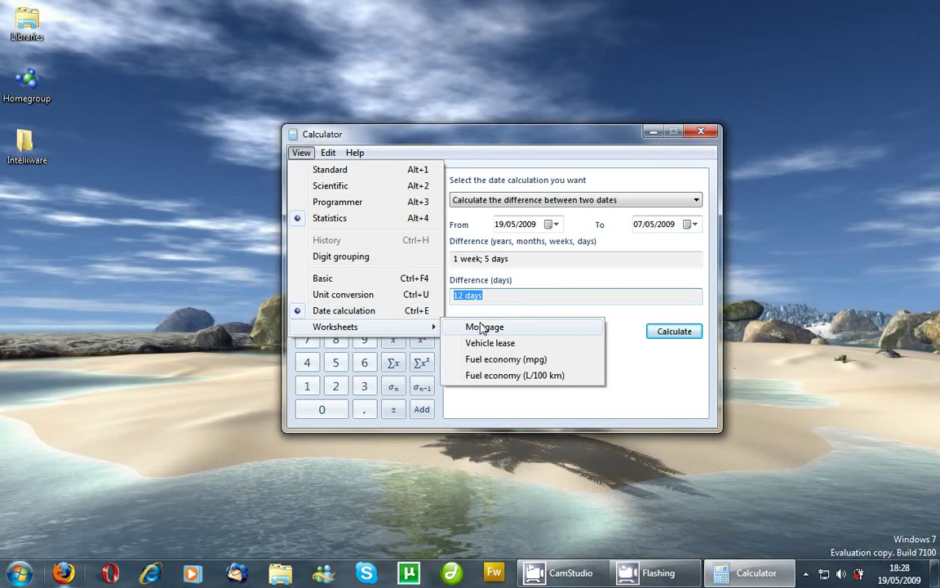
click(617, 376)
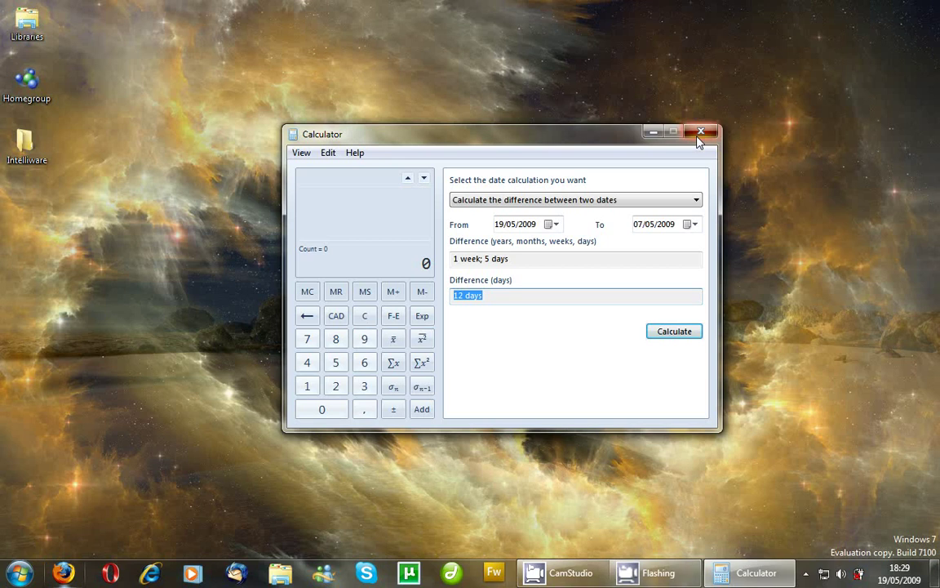
click(698, 137)
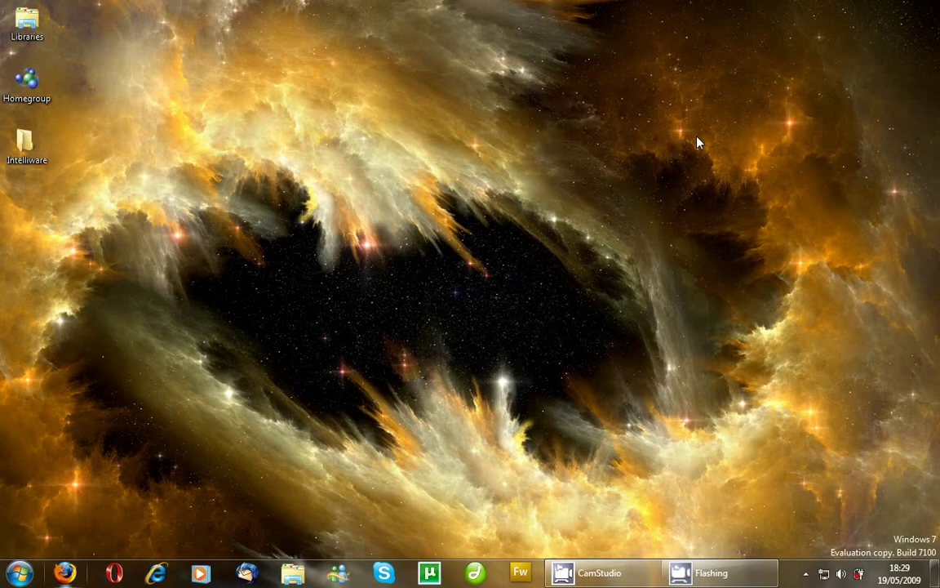
click(505, 71)
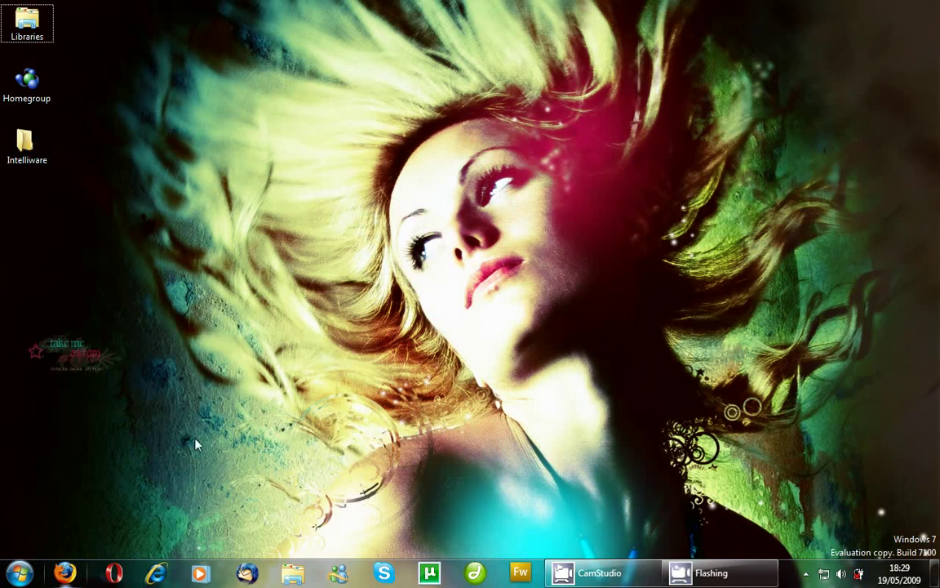
Step: Open the Libraries and Computer windows, move them apart, and make the Libraries window slightly smaller
double_click(31, 30)
key(super+e)
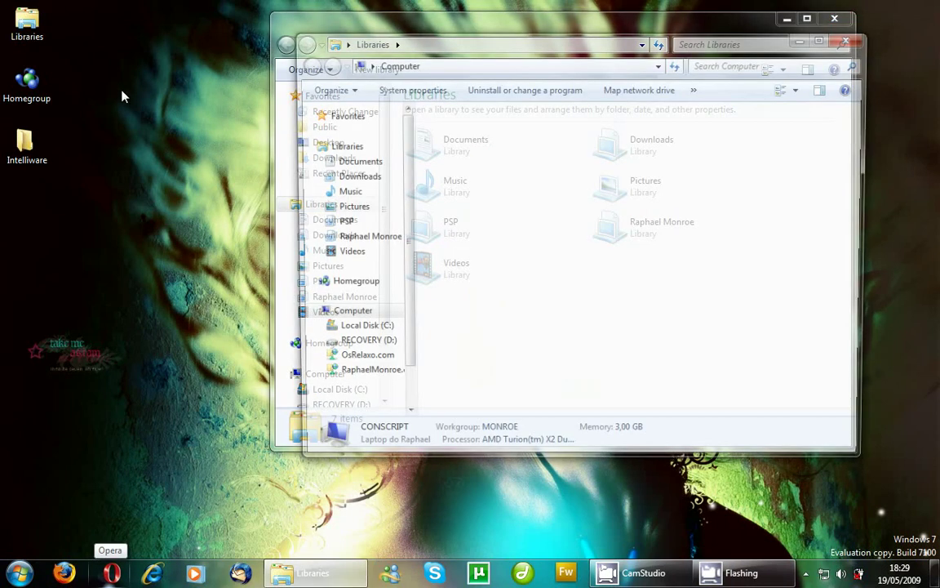
drag(418, 59, 538, 121)
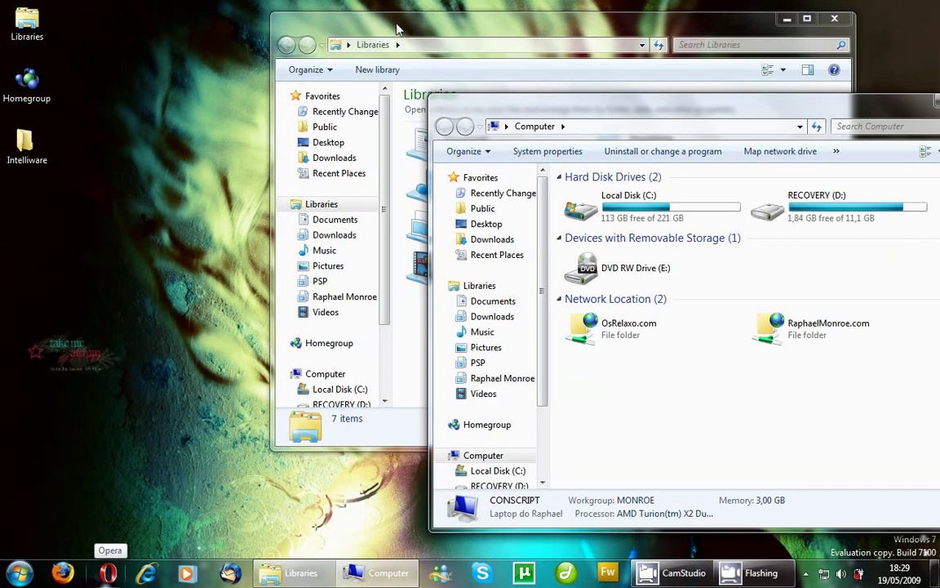
drag(360, 23, 210, 57)
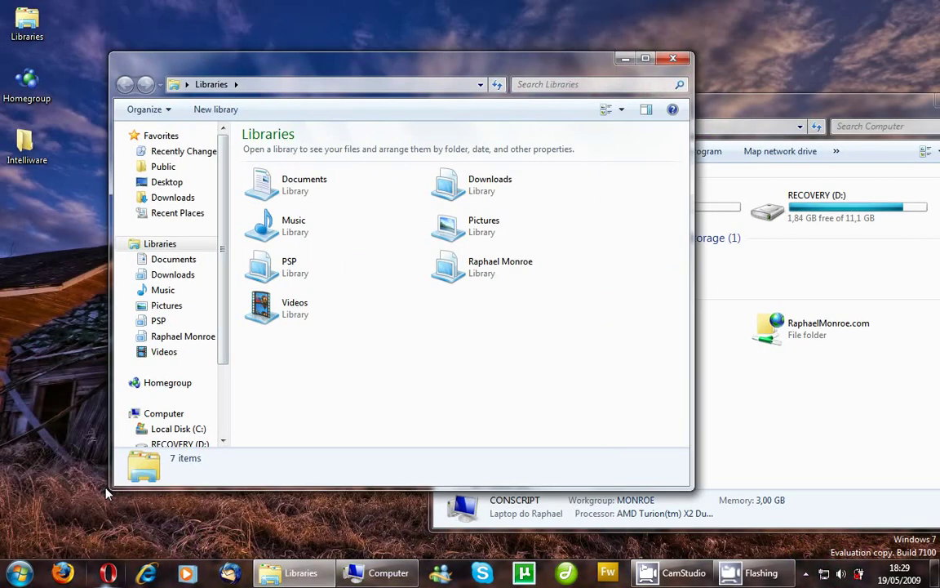
drag(112, 492, 134, 472)
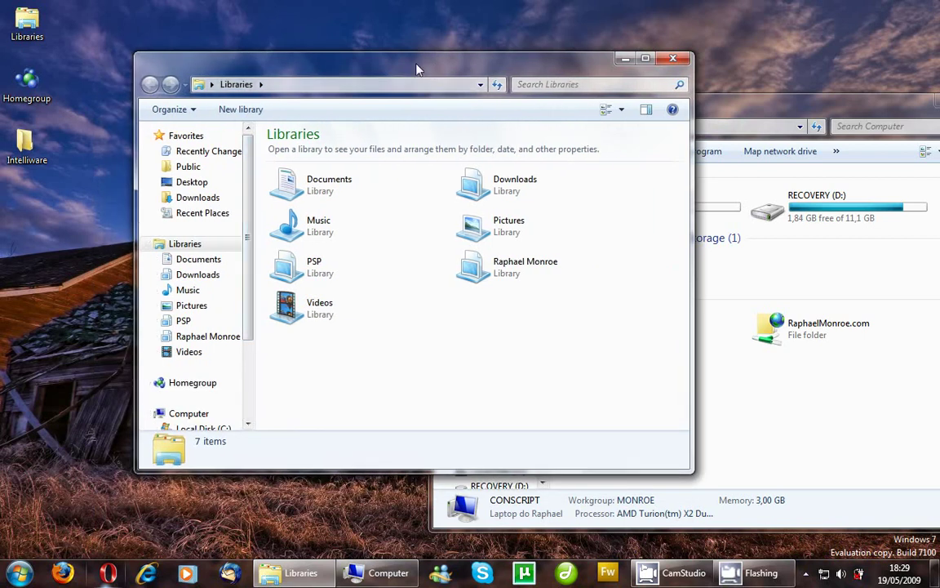
Step: Snap Libraries to the left half of the screen and Computer to the right half, and close both windows
drag(416, 70, 3, 137)
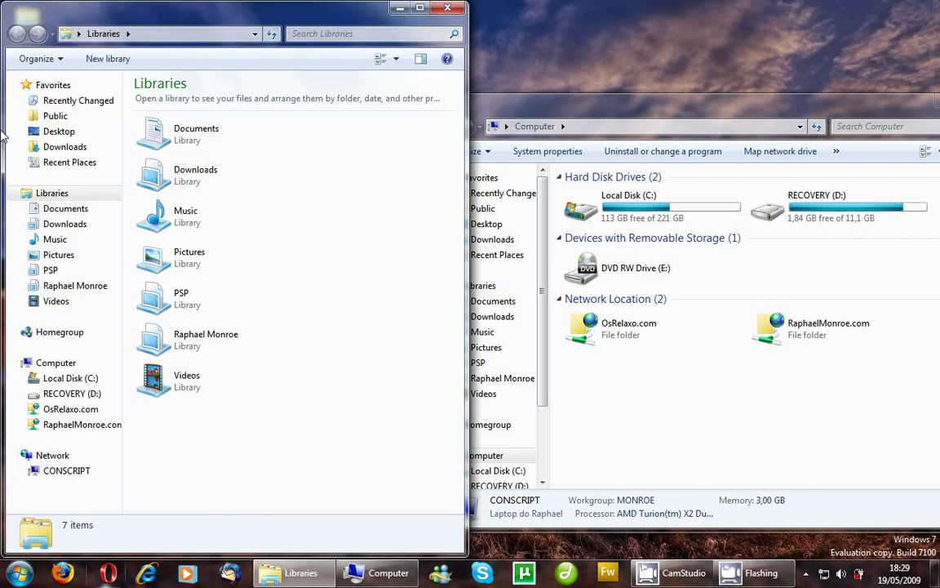
drag(653, 105, 939, 106)
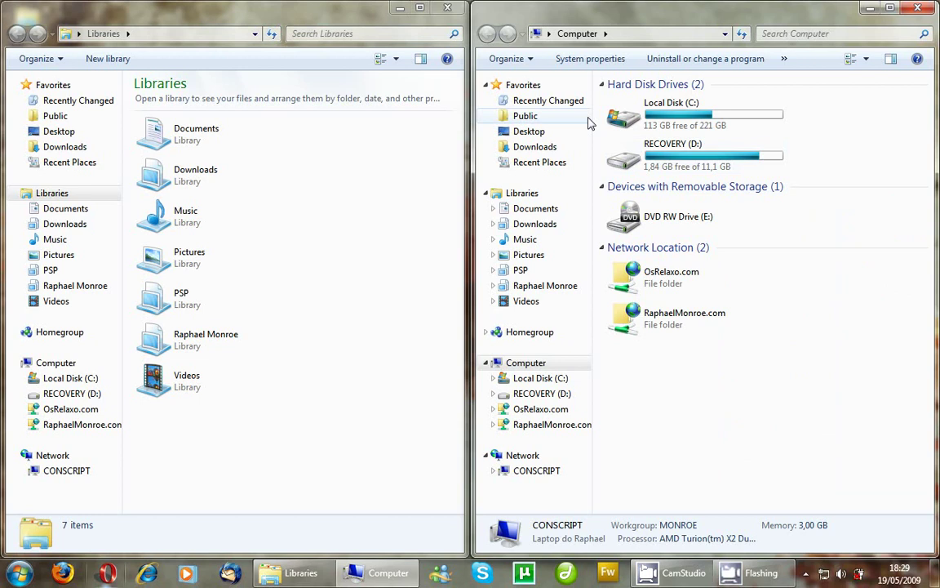
click(918, 7)
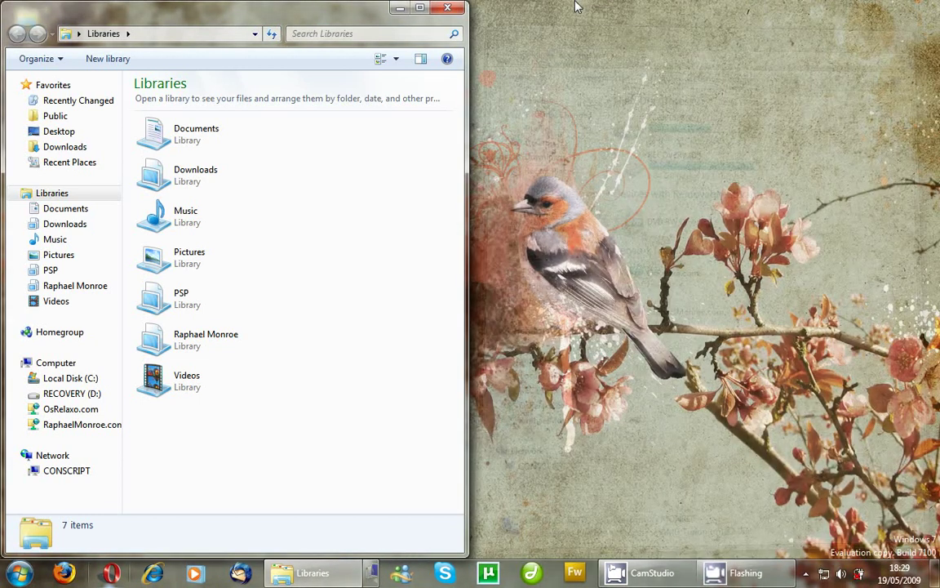
click(447, 7)
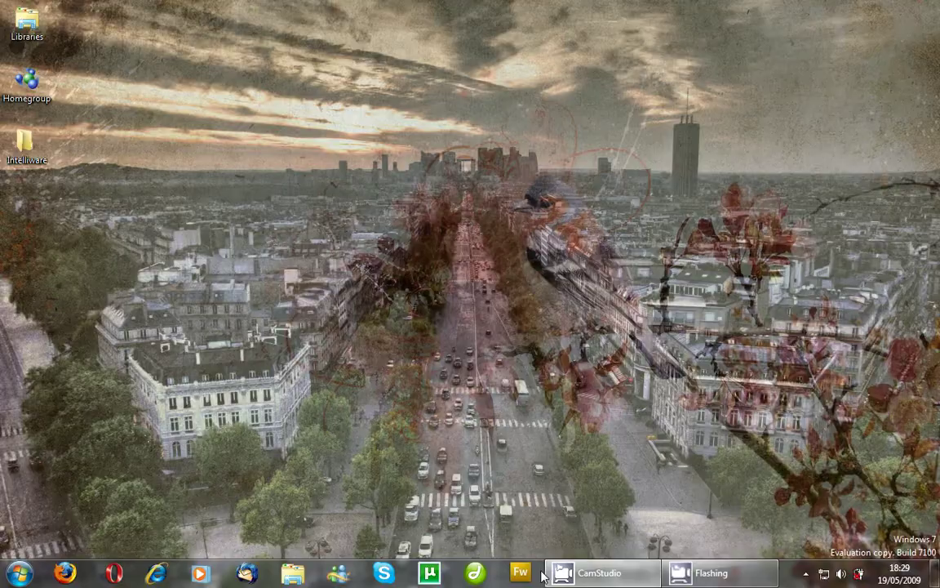
Step: Launch Internet Explorer and Opera from their pinned shortcuts to view their home pages, and close both browsers
mouse_move(710, 572)
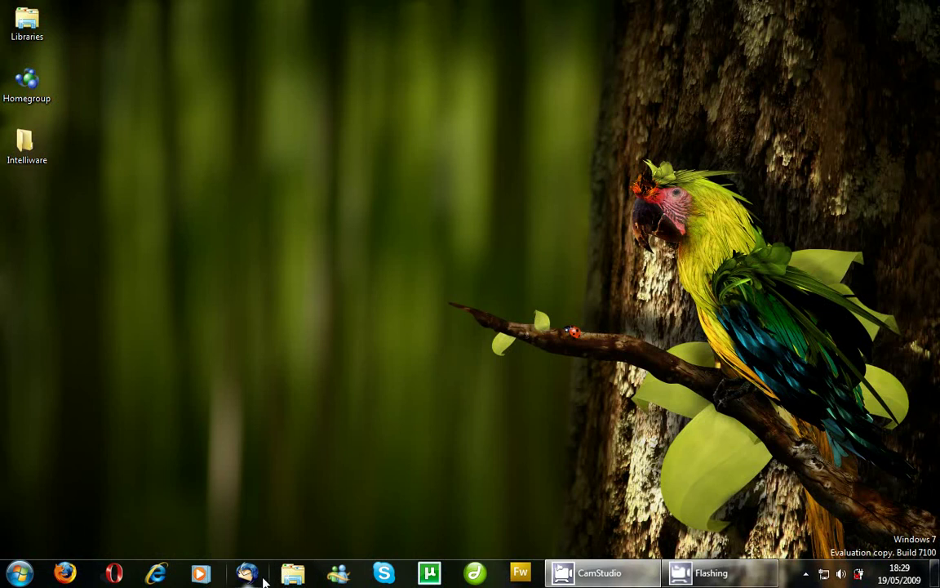
click(155, 575)
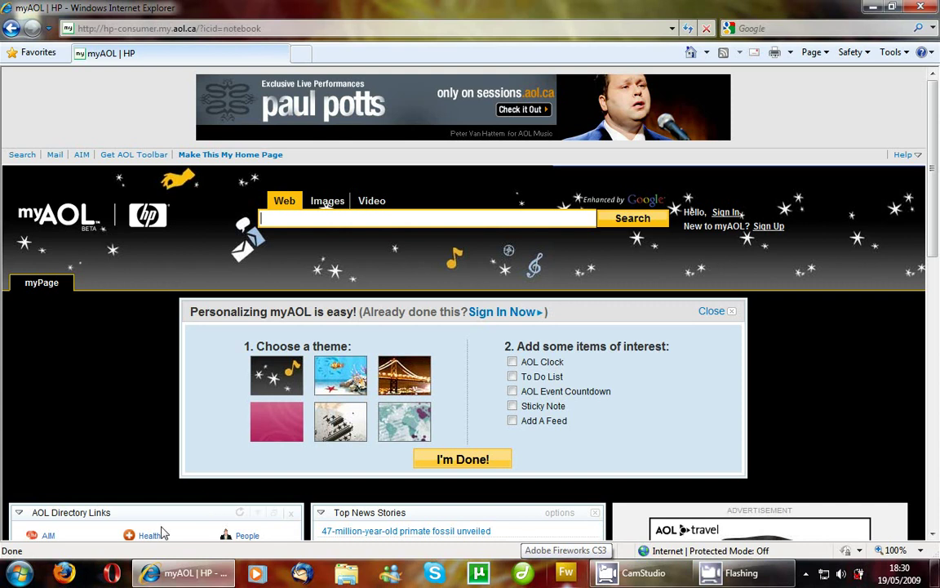
click(114, 576)
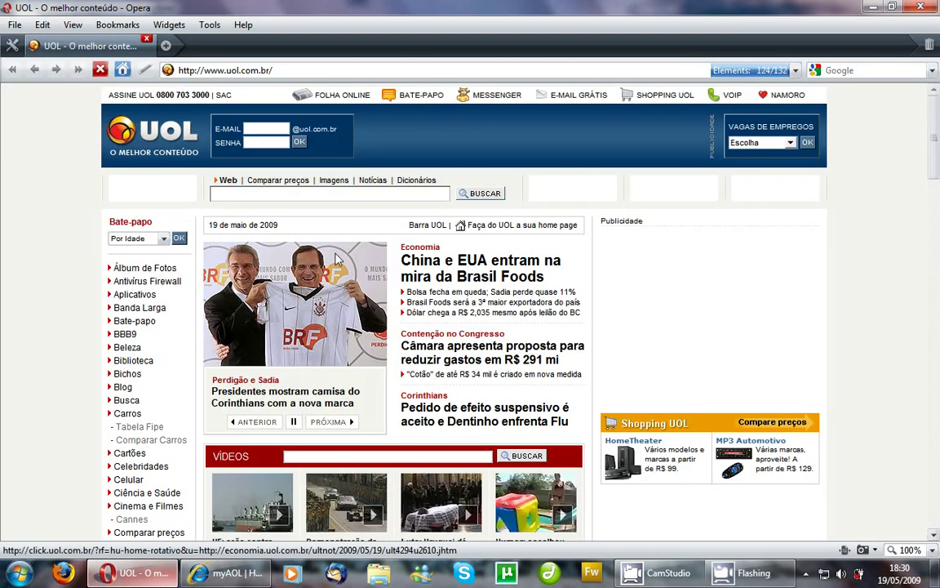
click(922, 6)
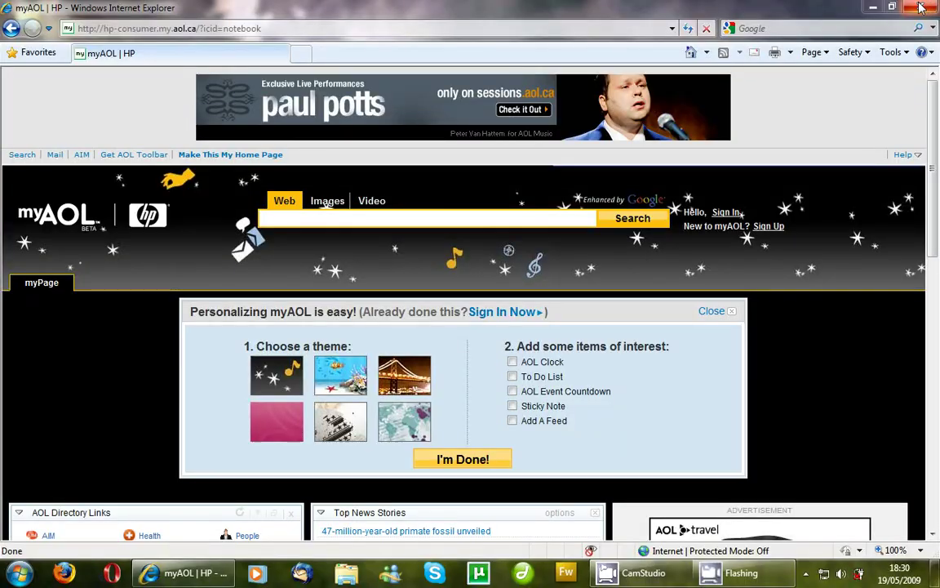
click(922, 6)
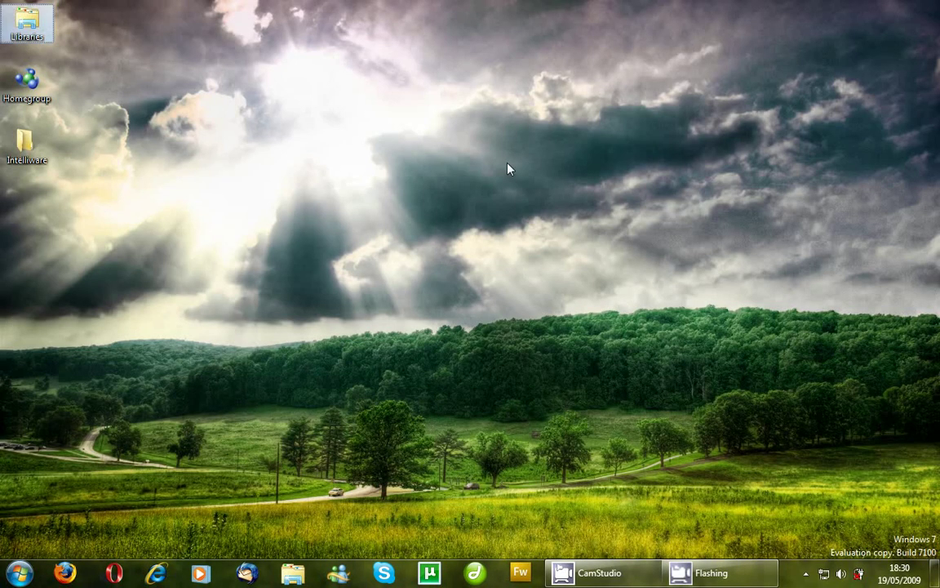